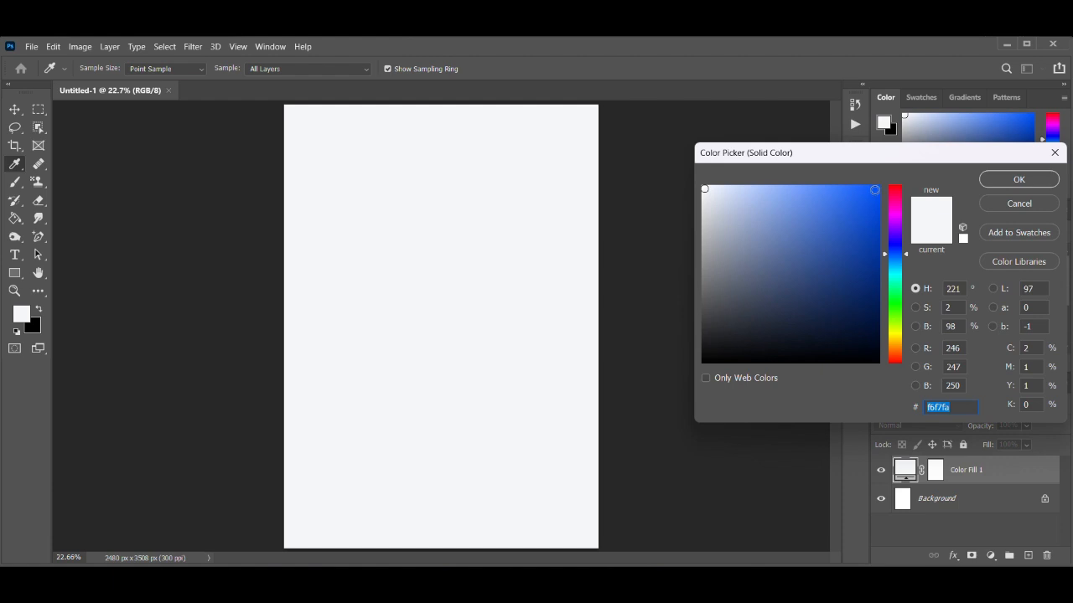
Set the solid color fill layer to a bright orange
drag(893, 254, 882, 344)
click(1018, 179)
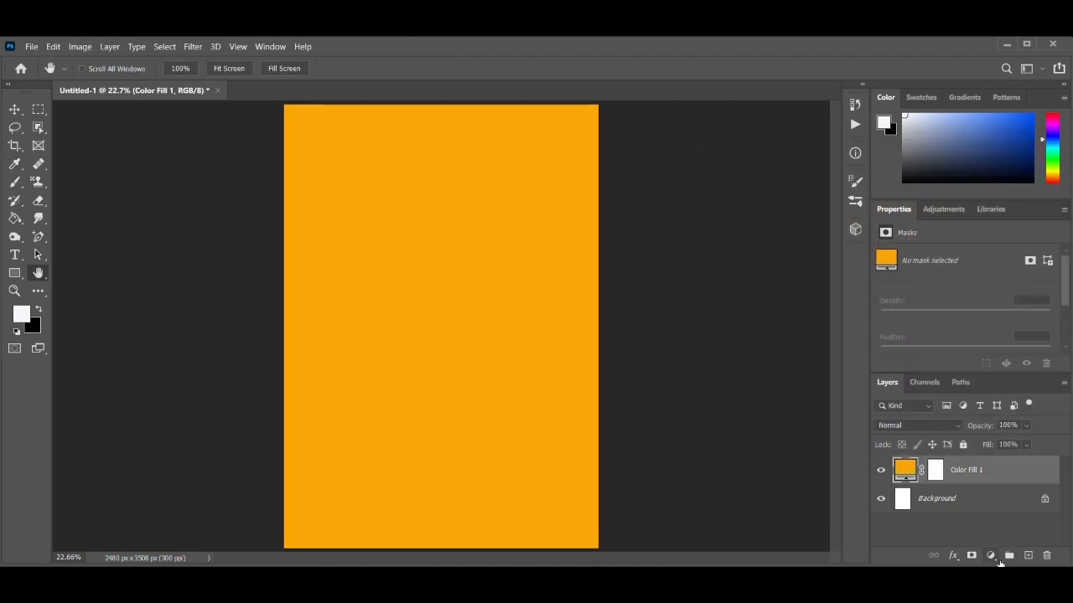
Add a new layer and paint one white dab near the page's centre with a soft 417 px brush at 0% hardness
click(1029, 556)
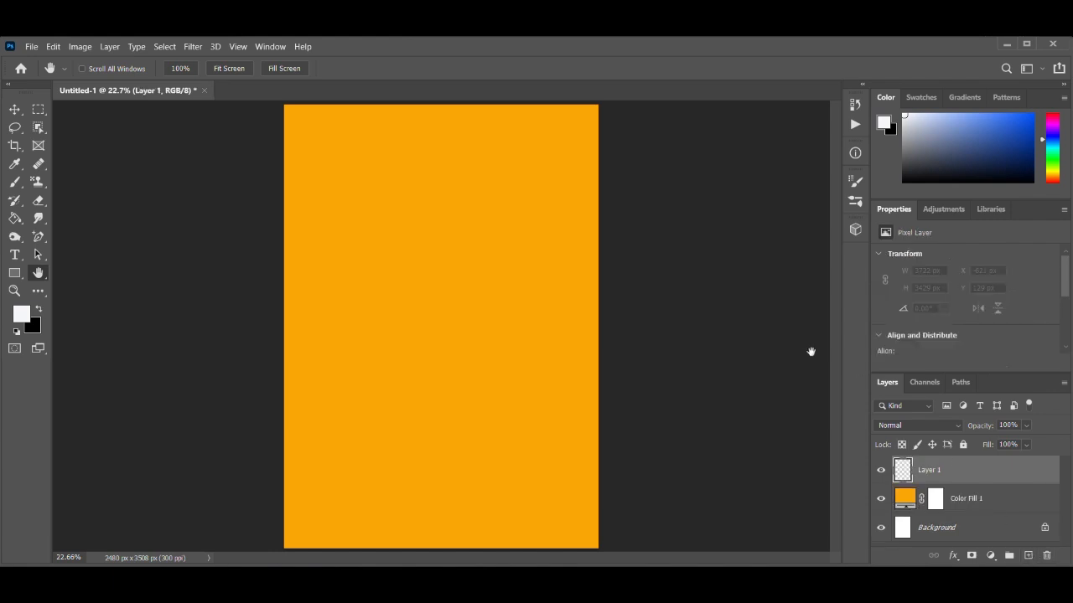
click(14, 182)
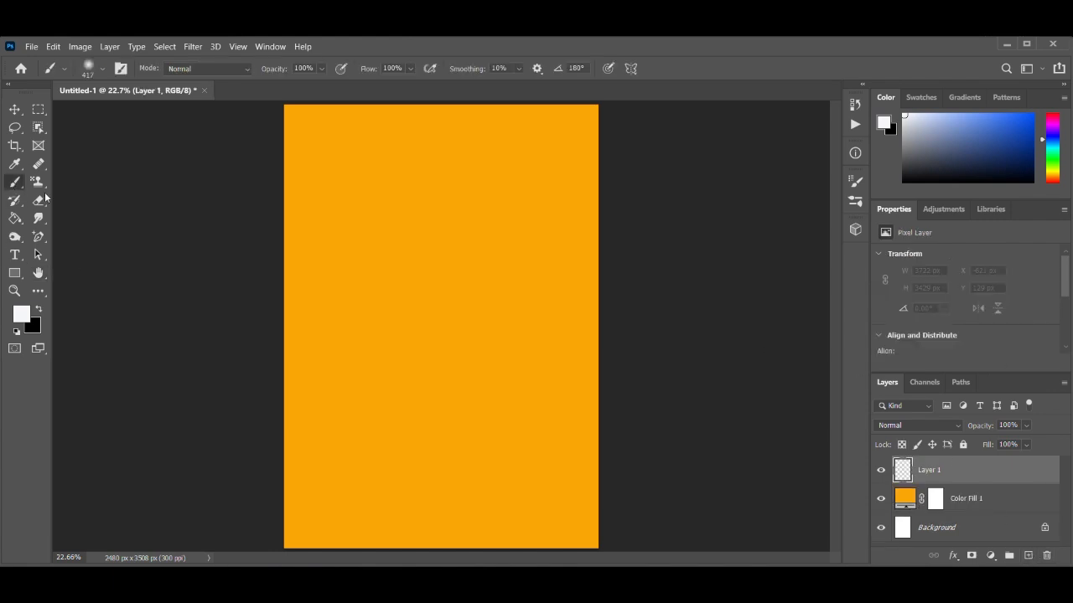
click(100, 71)
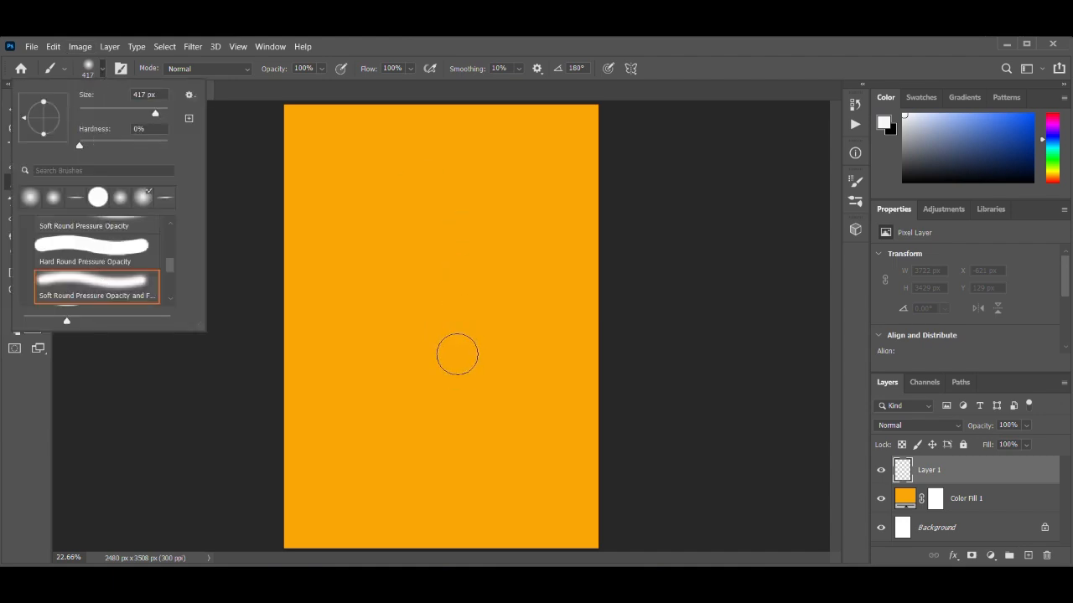
click(438, 326)
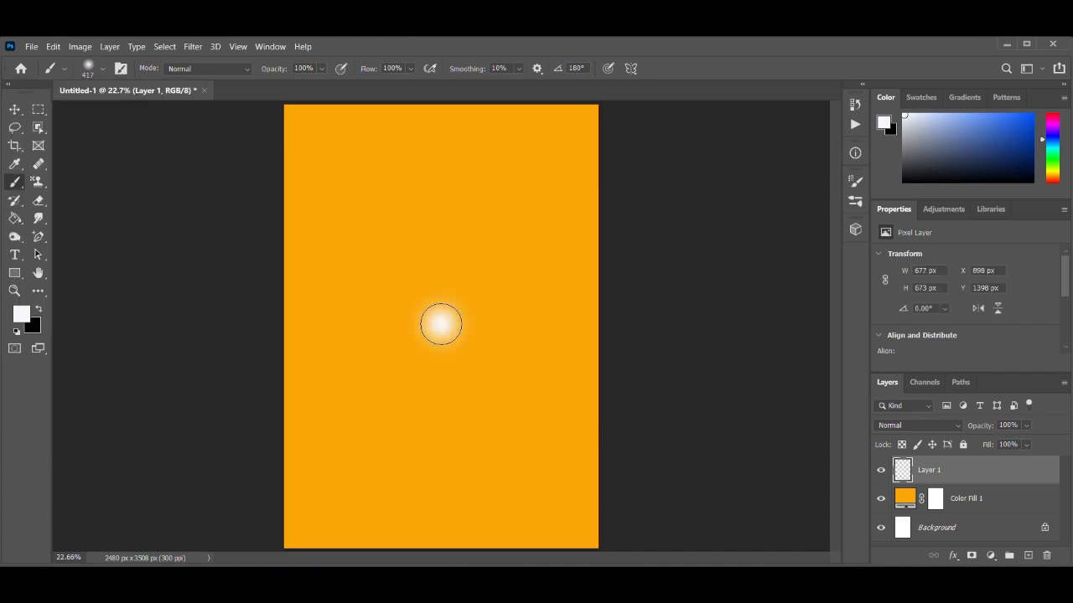
Scale the white glow to about 2980 × 3196 px, centred horizontally and slightly below the page's middle
key(ctrl+t)
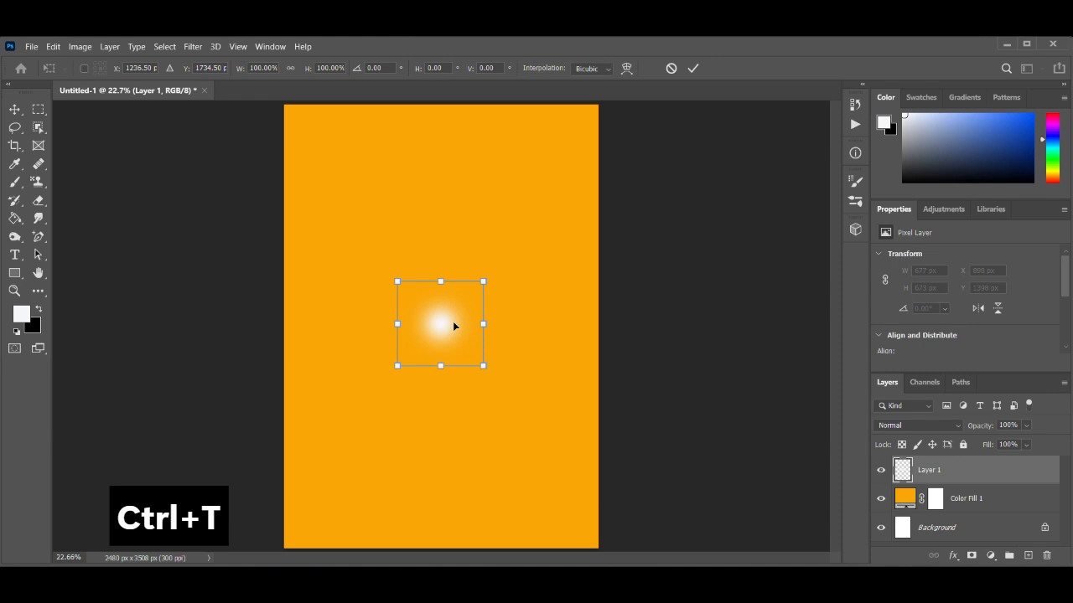
drag(482, 367, 582, 477)
drag(508, 378, 435, 308)
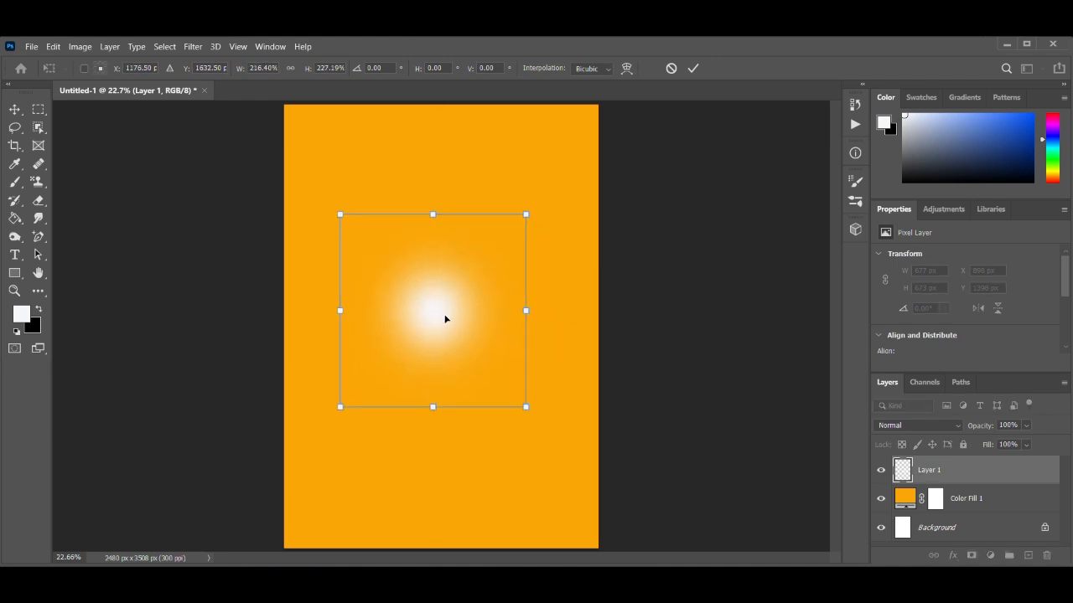
drag(528, 416, 663, 557)
drag(479, 397, 417, 328)
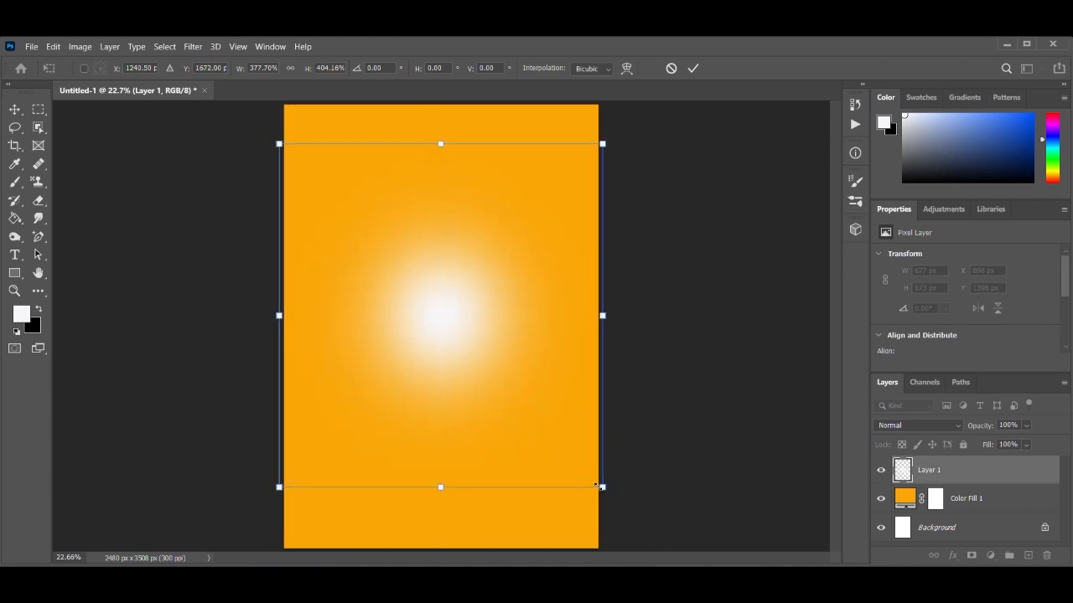
drag(605, 489, 657, 546)
drag(447, 350, 428, 350)
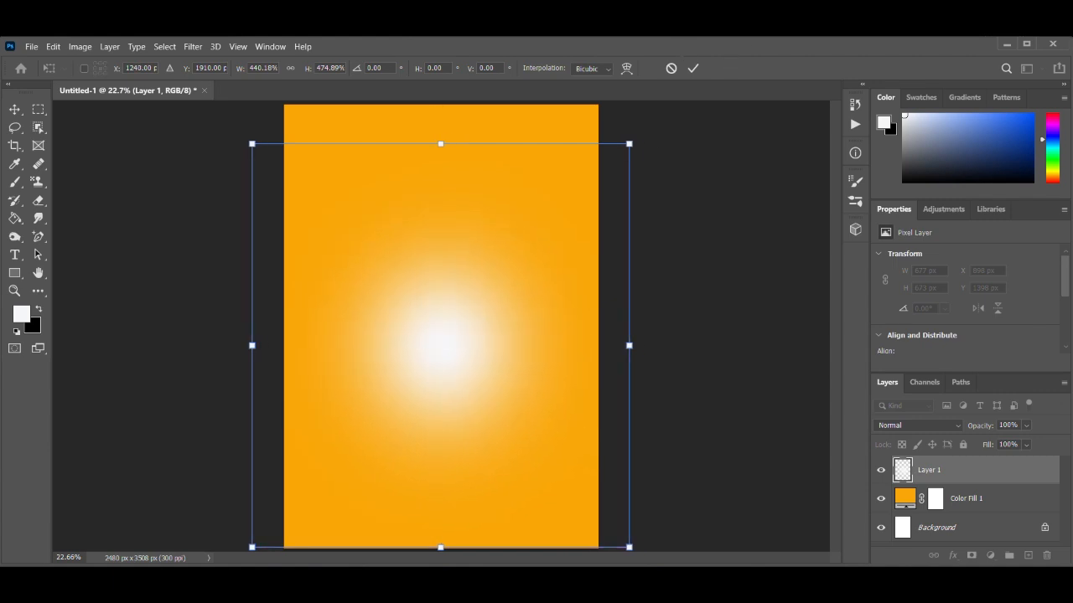
click(692, 69)
key(b)
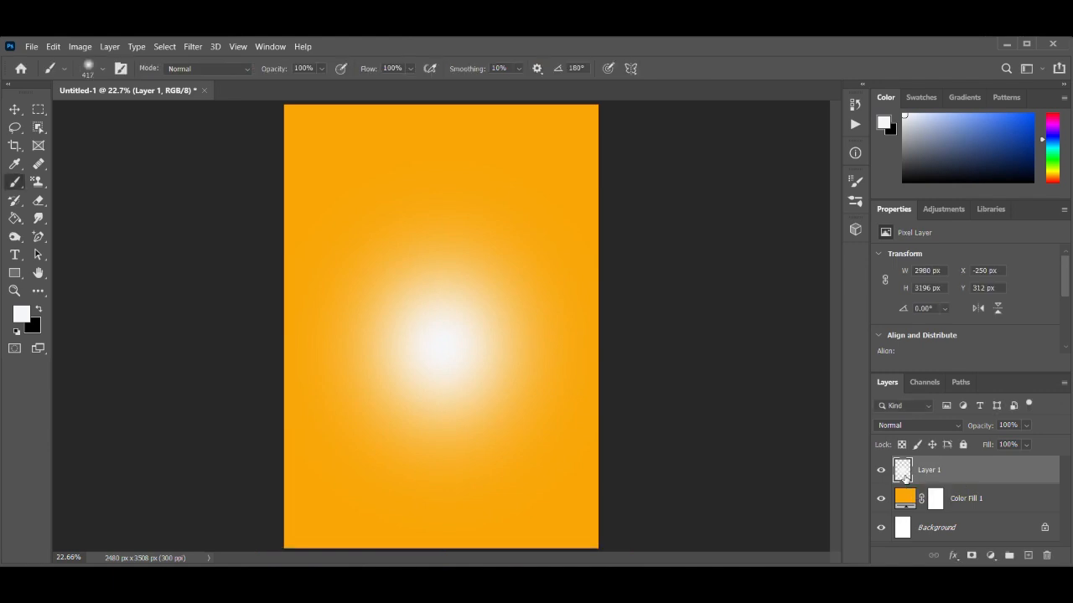
Reduce the opacity of Layer 1 to 79% and group it with the Color Fill 1 layer
double_click(903, 472)
drag(813, 152, 866, 148)
click(893, 219)
drag(893, 220, 883, 216)
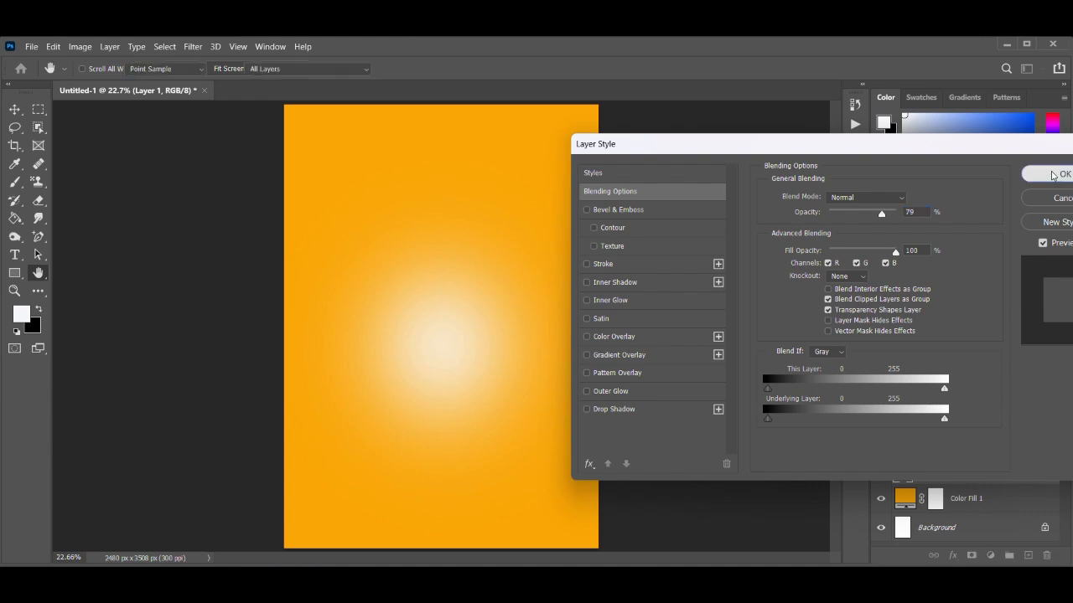
click(1053, 175)
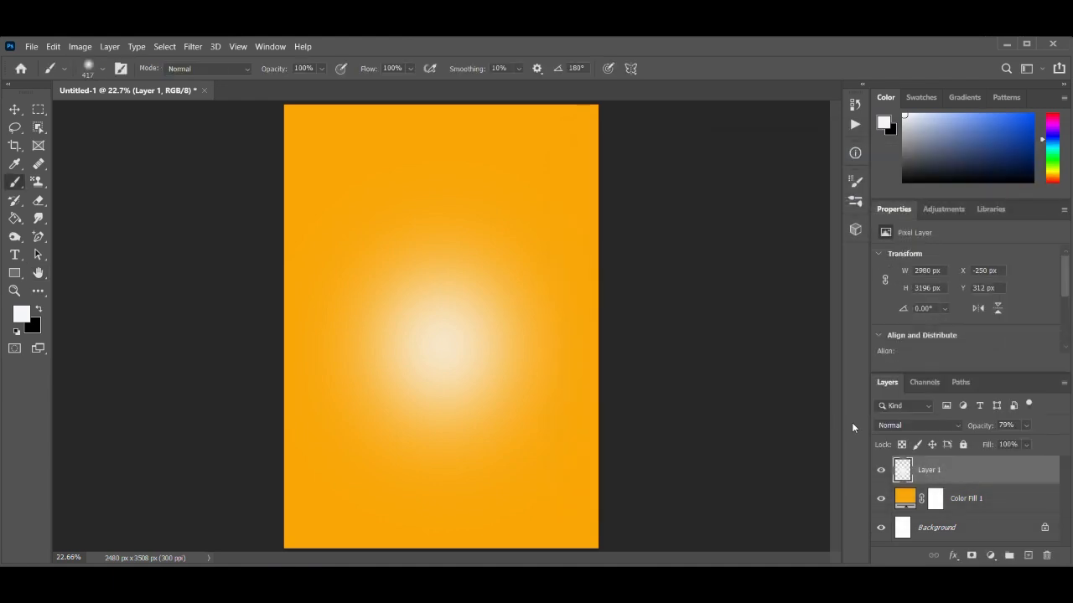
ctrl+click(963, 498)
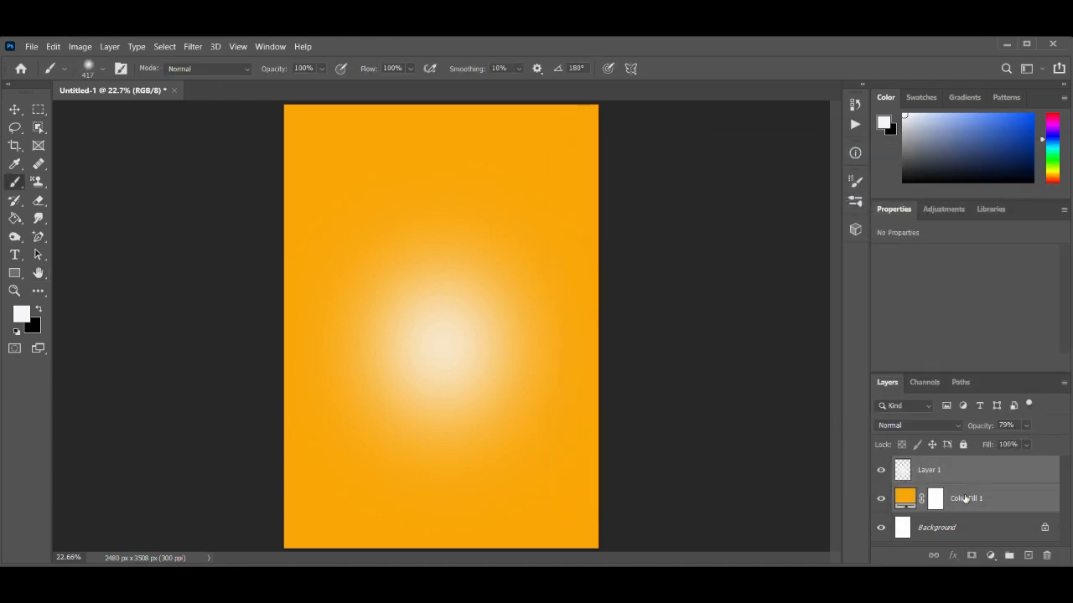
key(ctrl+g)
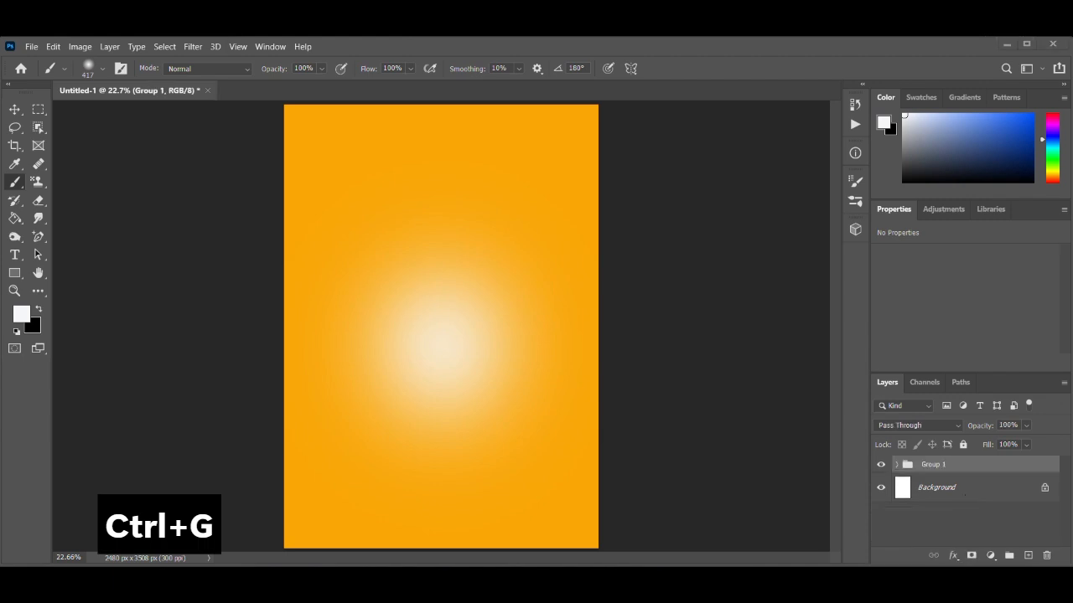
Place the Can5.png image at the exact centre of the page, above Group 1
key(alt+Tab)
drag(521, 159, 438, 314)
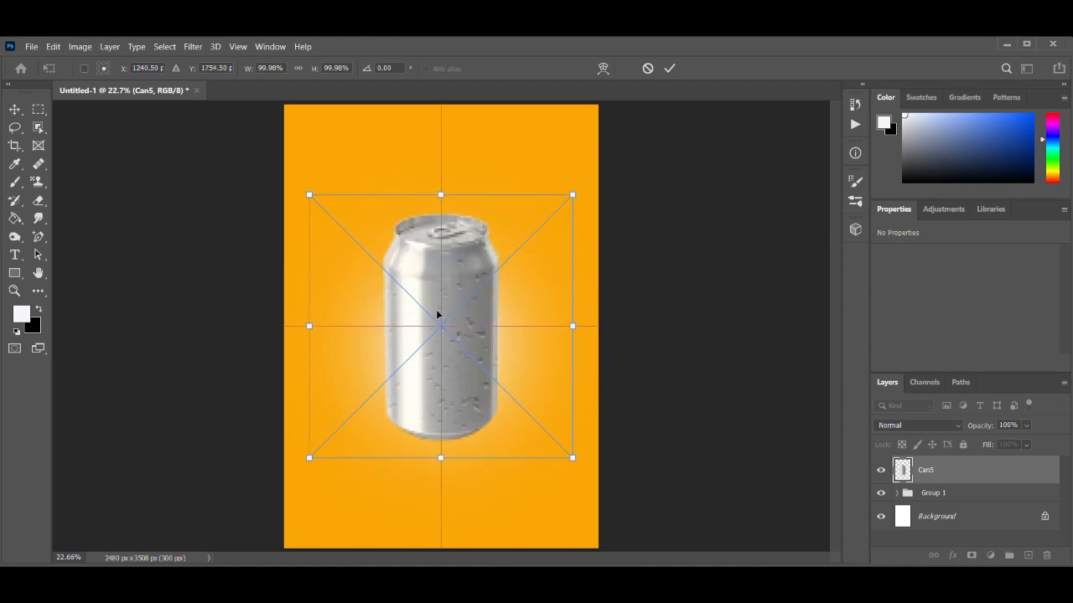
click(668, 69)
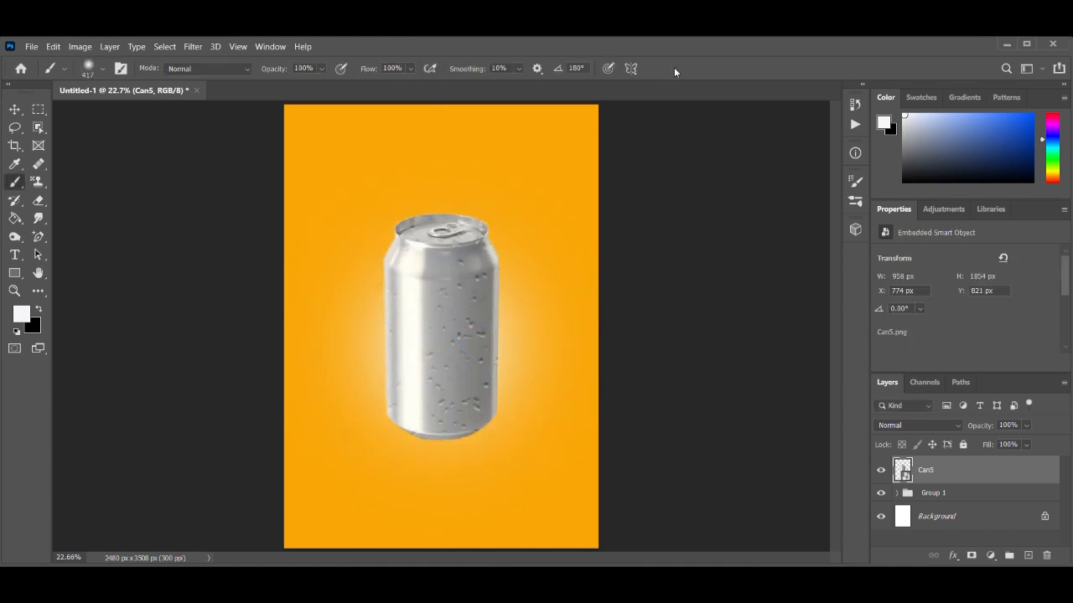
Enlarge the glow on Layer 1 inside Group 1 to about 3795 × 4251 px, centred vertically behind the can
click(897, 493)
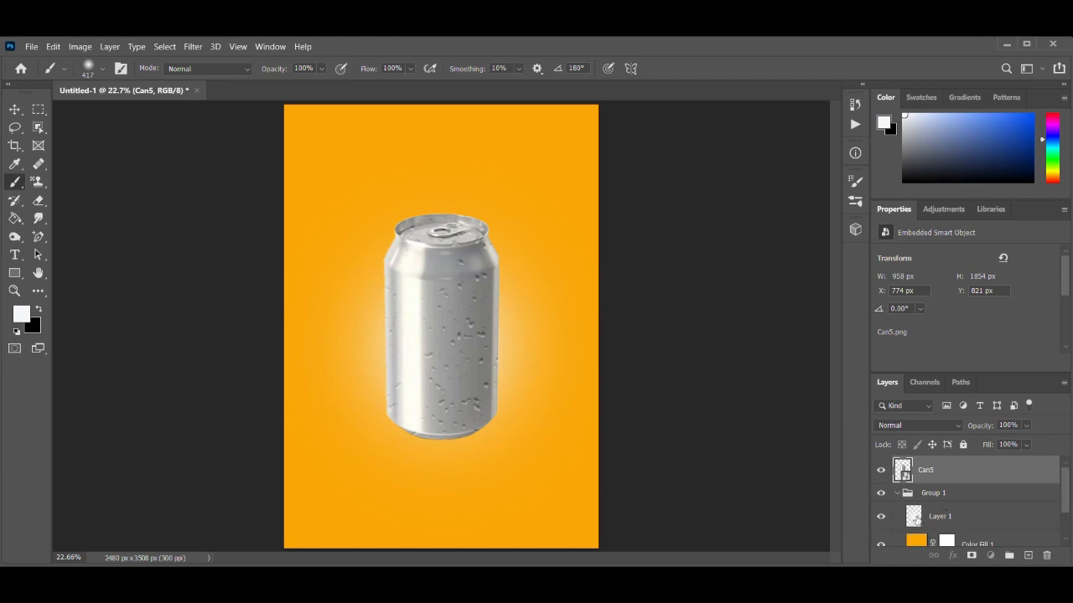
click(919, 520)
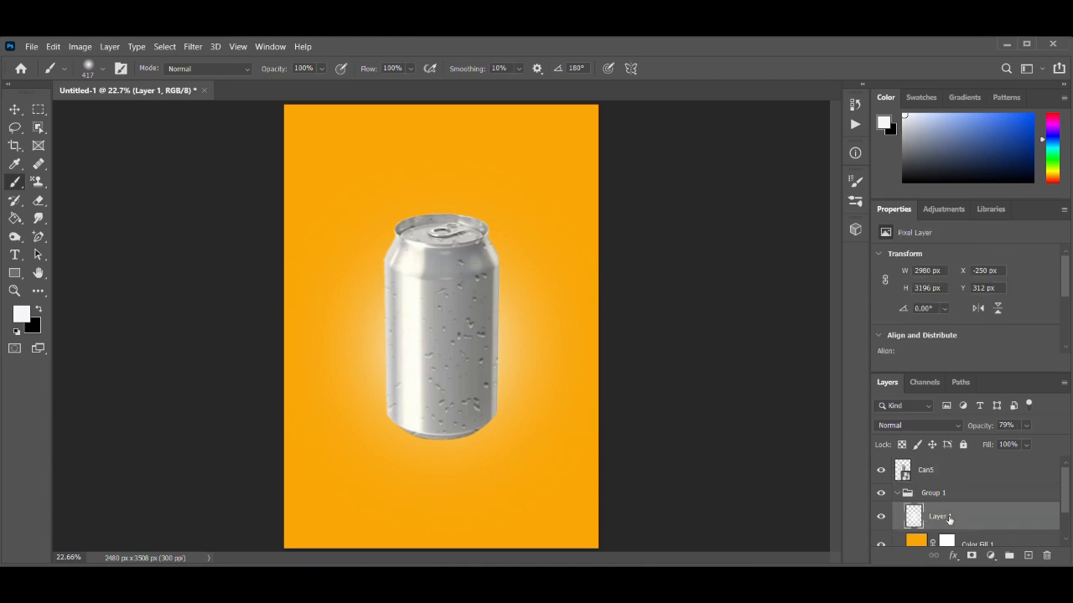
key(ctrl+t)
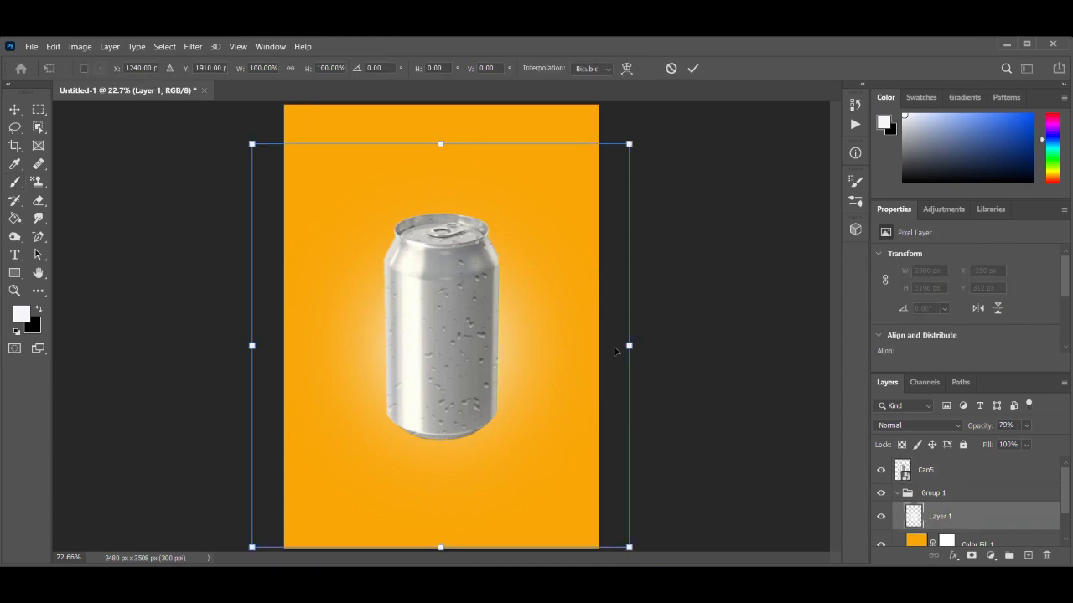
drag(628, 345, 681, 345)
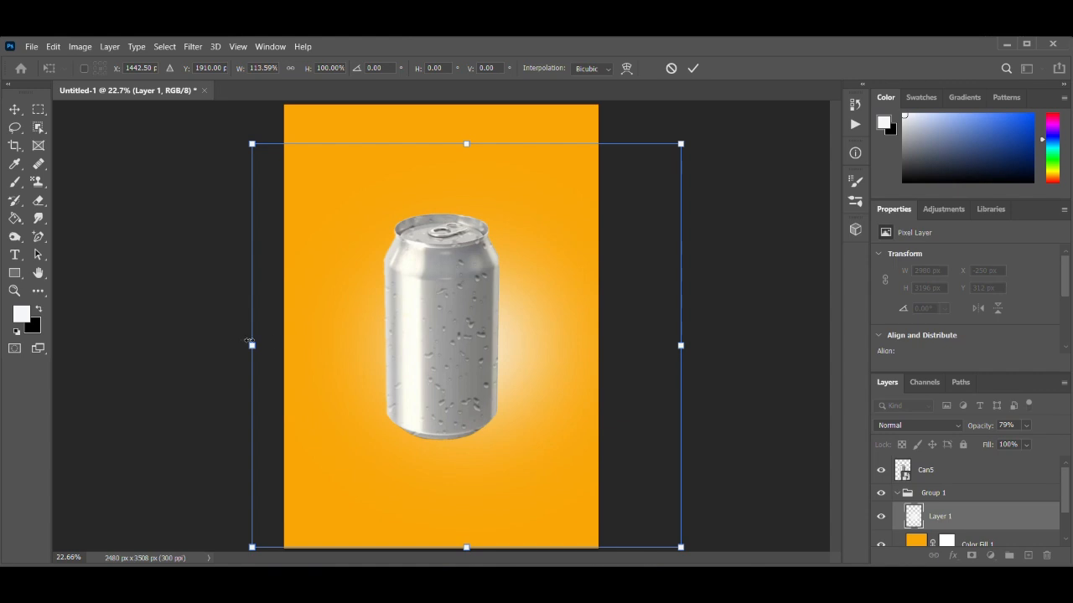
drag(252, 346, 200, 344)
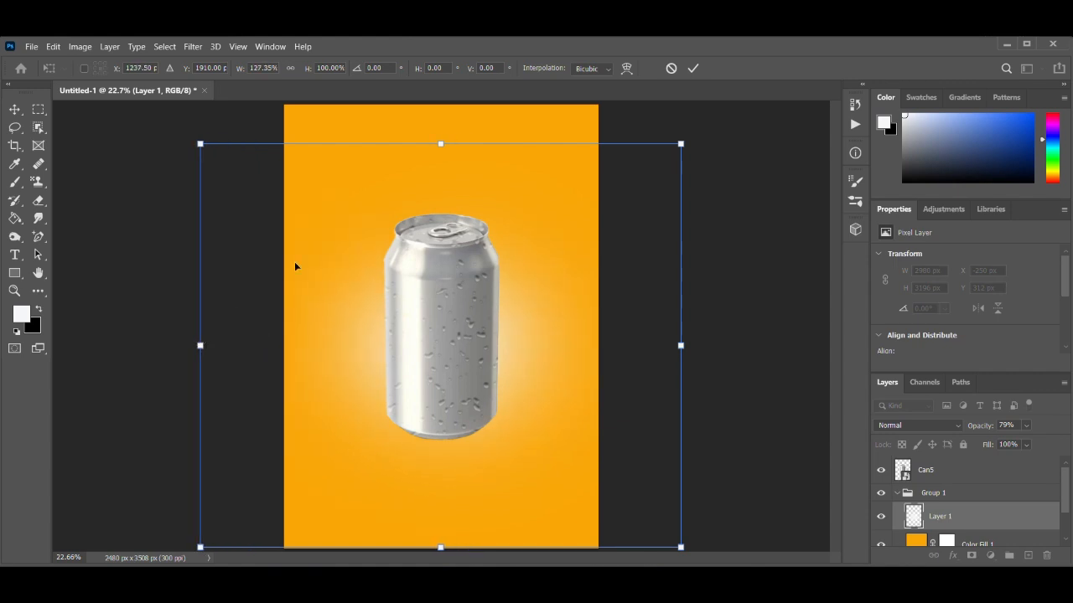
drag(441, 144, 444, 86)
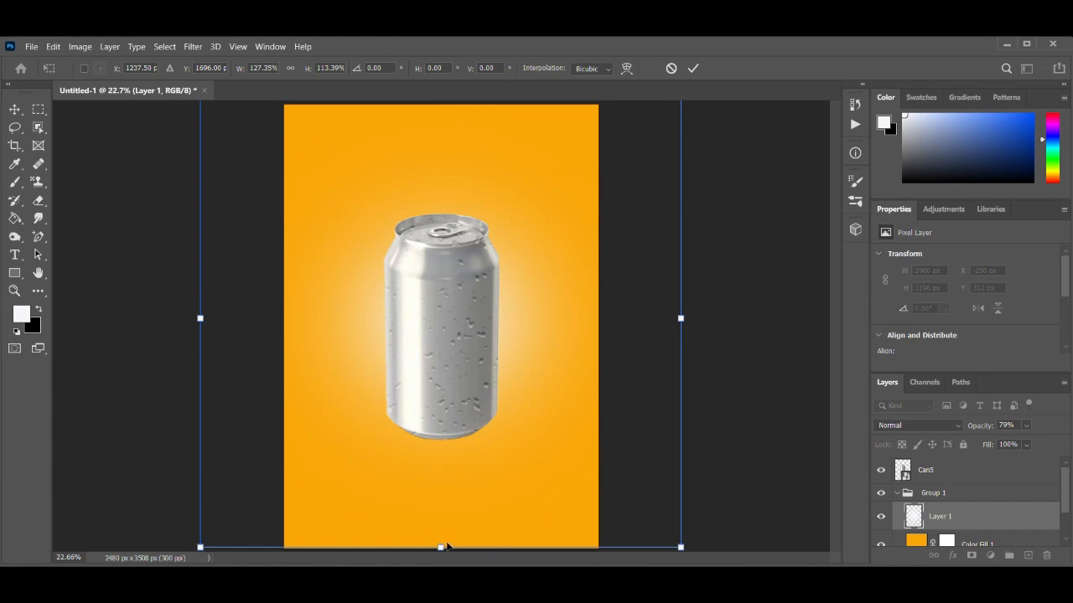
drag(441, 545, 440, 560)
drag(482, 424, 484, 362)
drag(449, 542, 449, 568)
drag(450, 344, 445, 377)
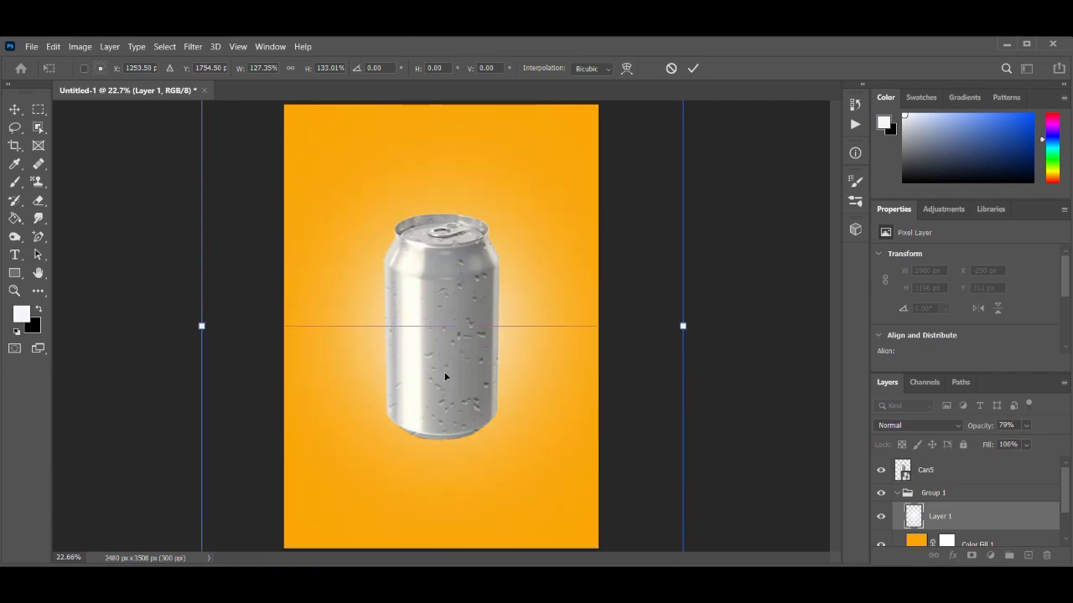
click(694, 67)
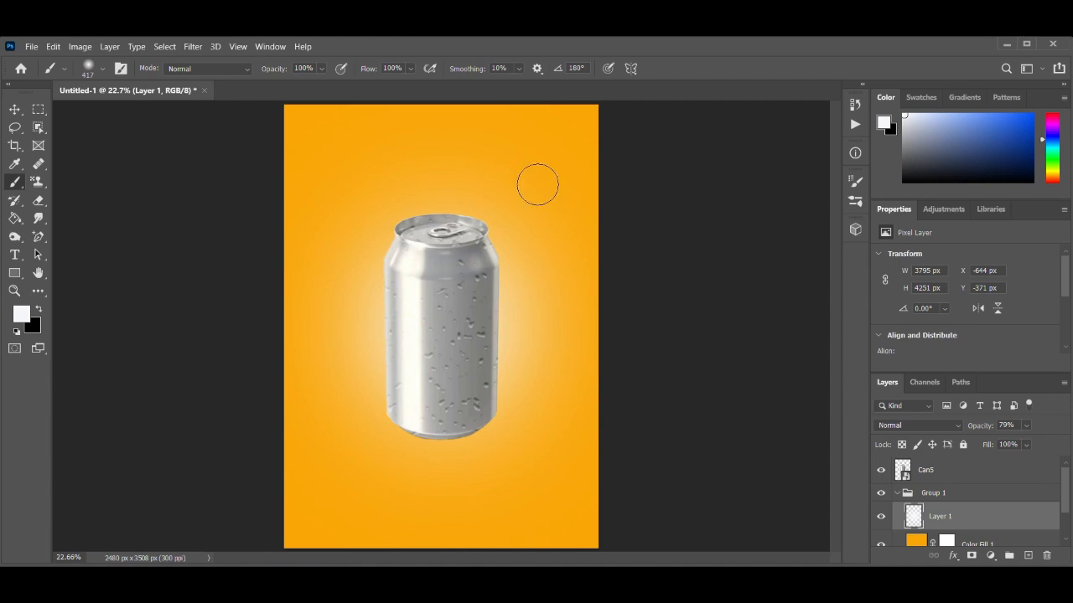
click(898, 494)
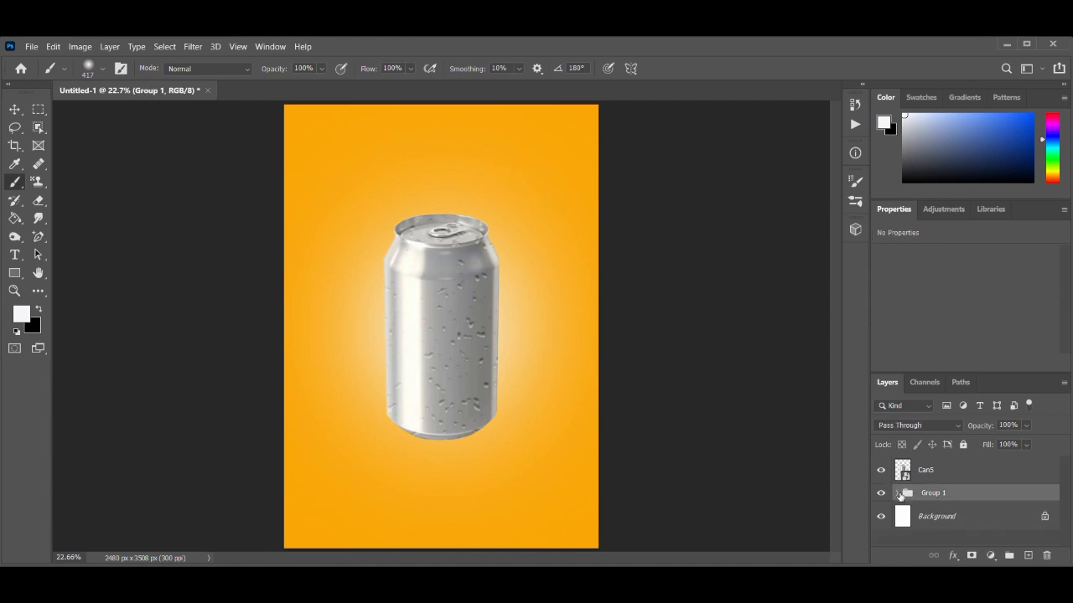
Draw a white rectangle about 375 × 162 px over the can's lid, above the Can5 layer, and reduce its fill to 40%
click(938, 471)
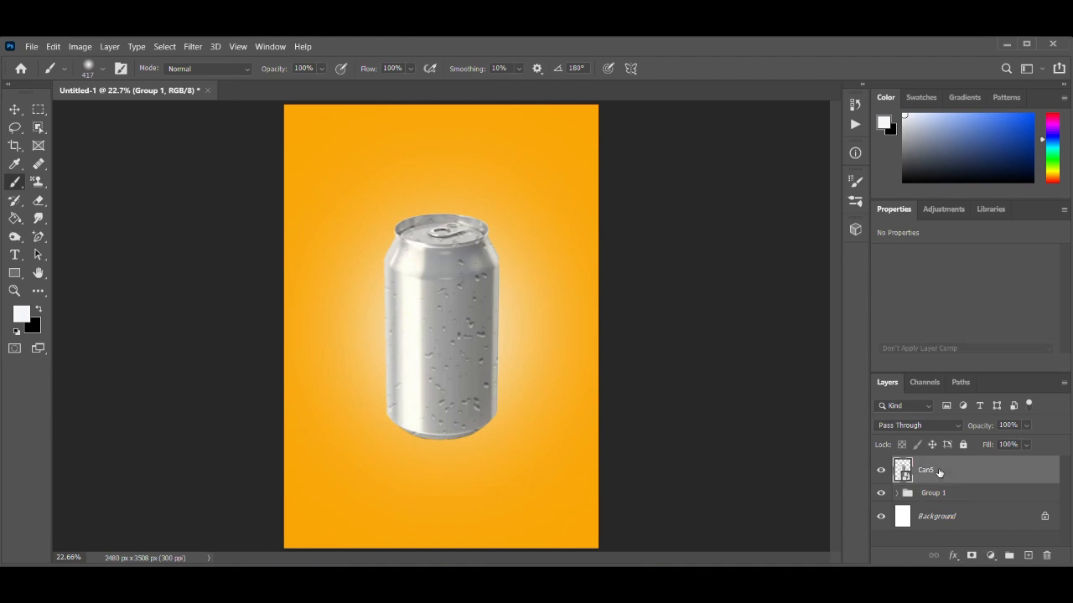
click(14, 273)
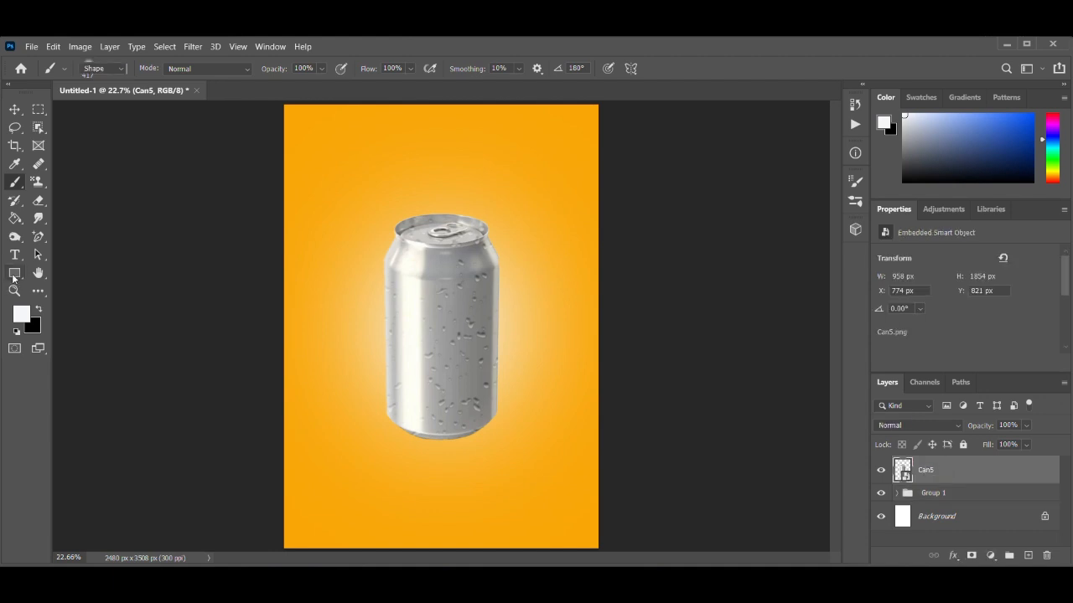
drag(404, 216, 456, 237)
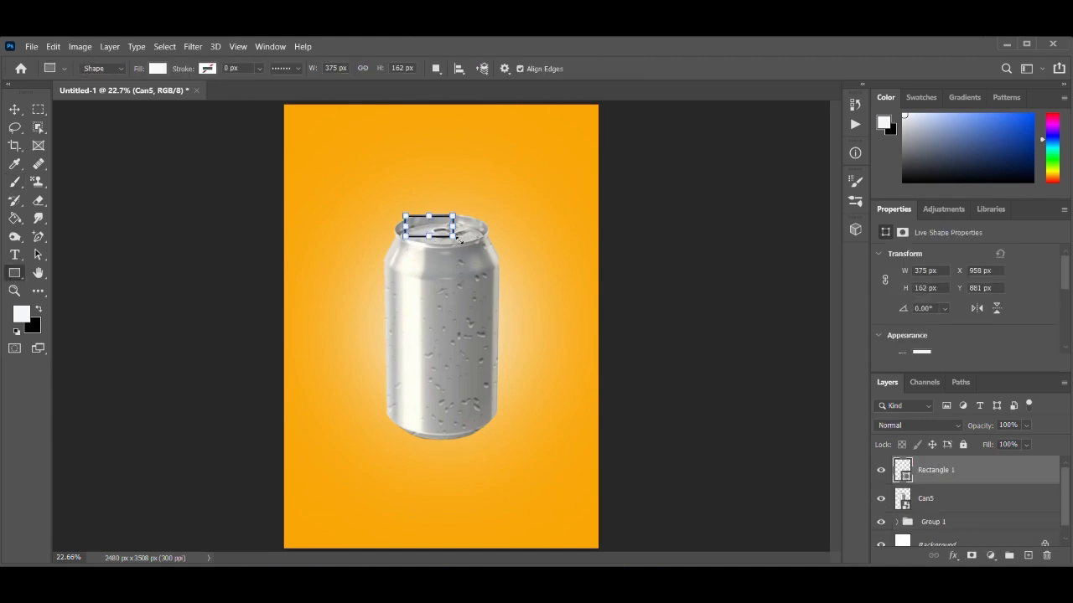
click(1024, 445)
click(1003, 460)
Resize the rectangle to about 816 × 359 px so it covers the whole can lid, and set its fill to 100%
drag(433, 235, 493, 235)
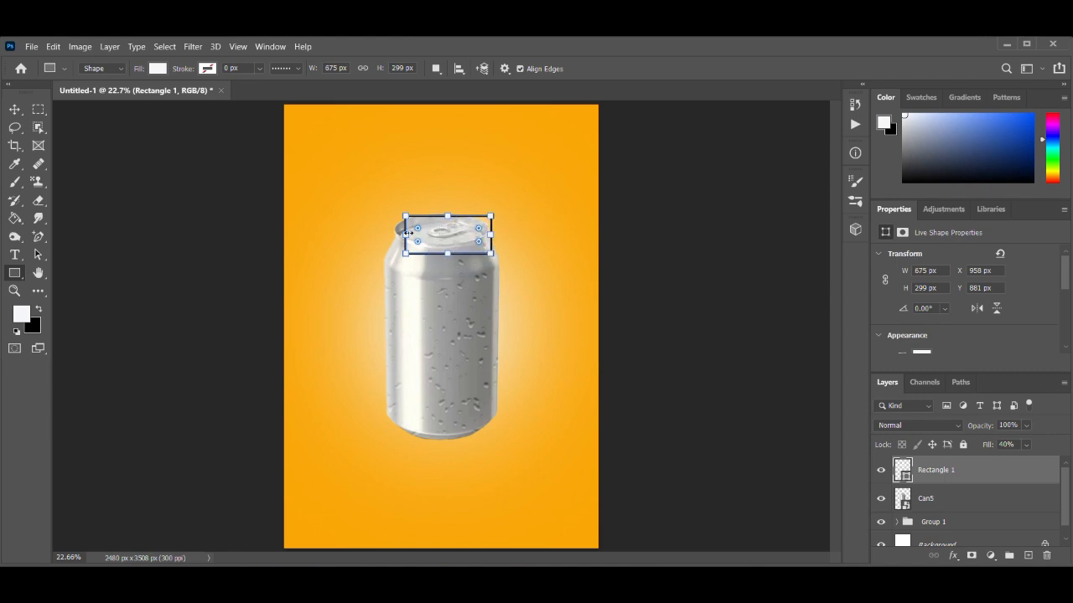
mouse_move(405, 235)
mouse_down()
mouse_move(391, 235)
mouse_move(443, 207)
mouse_move(389, 226)
mouse_up()
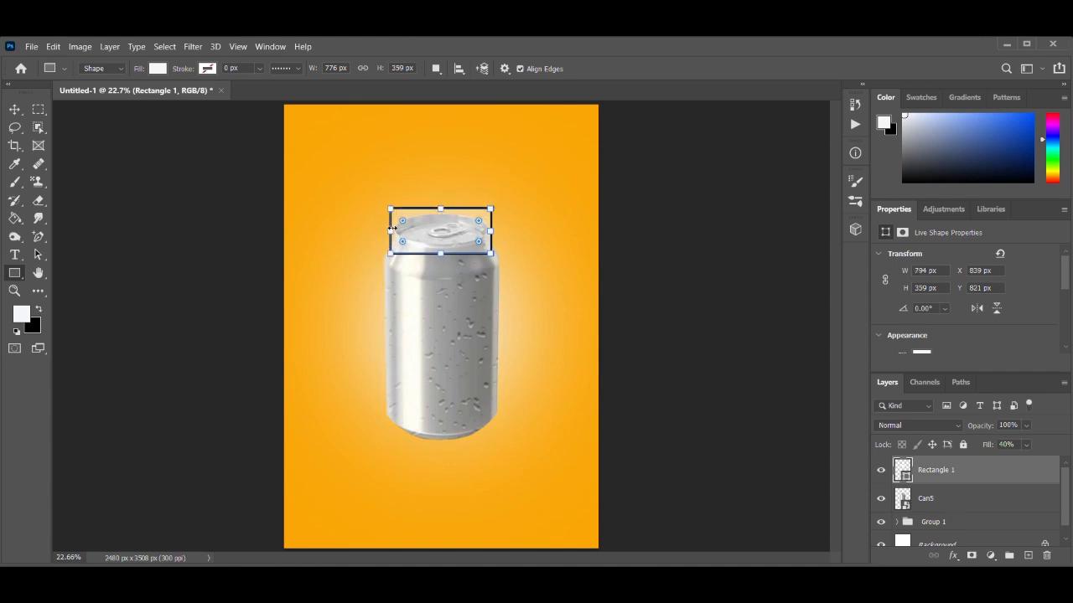
drag(491, 230, 499, 231)
click(1026, 445)
drag(1025, 464, 1060, 461)
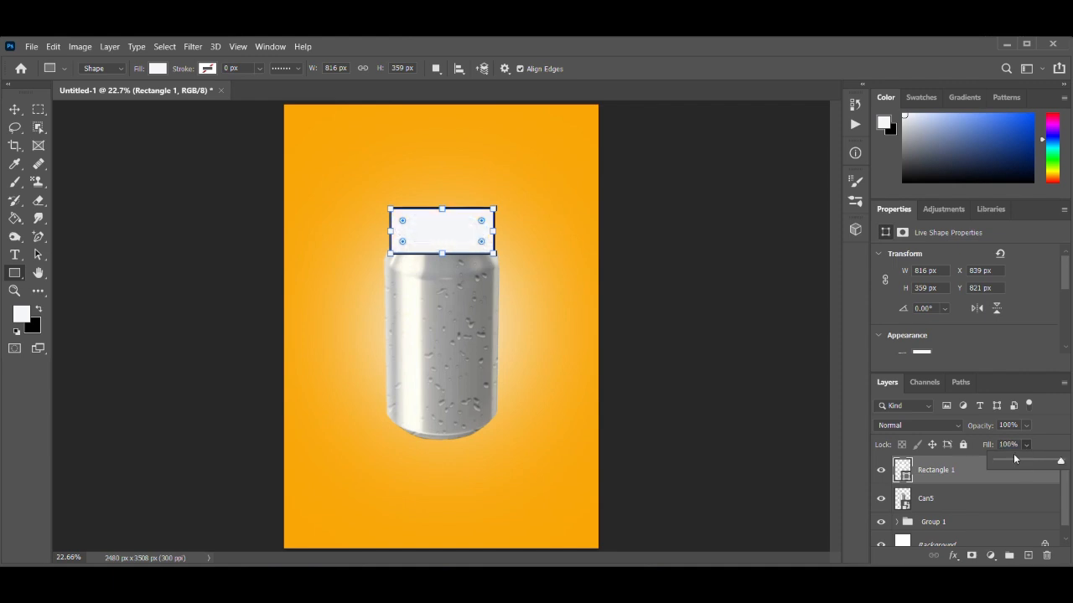
Change the colour of Rectangle 1 to light grey e1e2e5
click(907, 478)
double_click(906, 476)
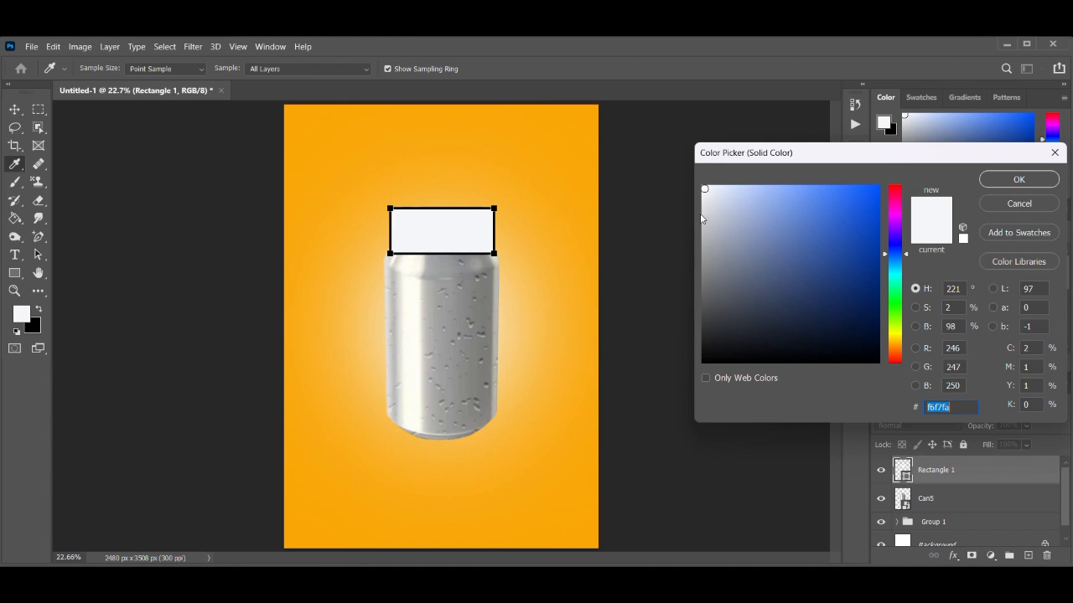
click(704, 210)
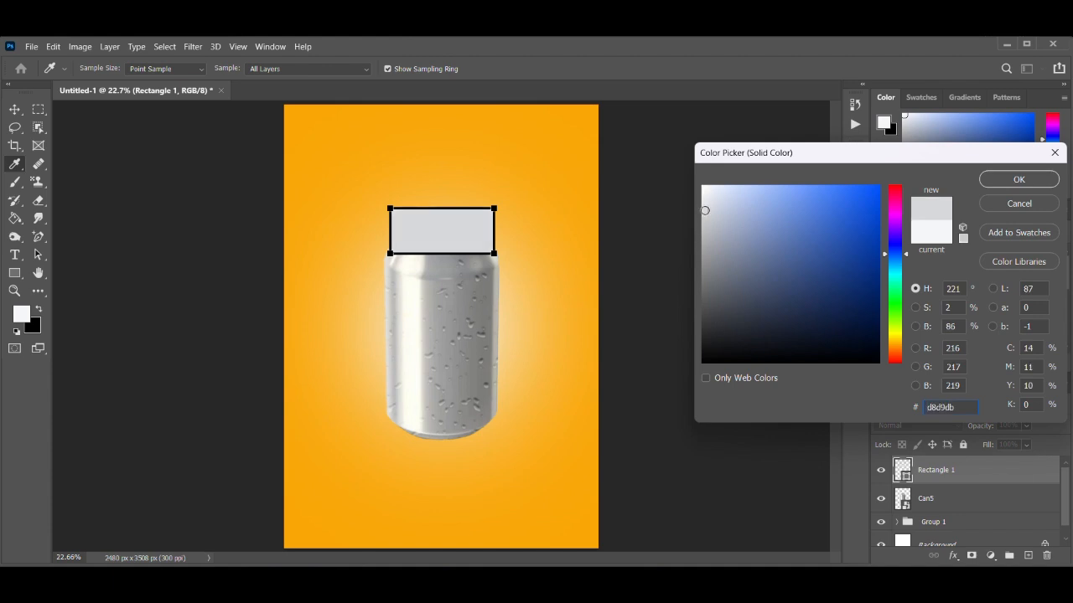
click(706, 203)
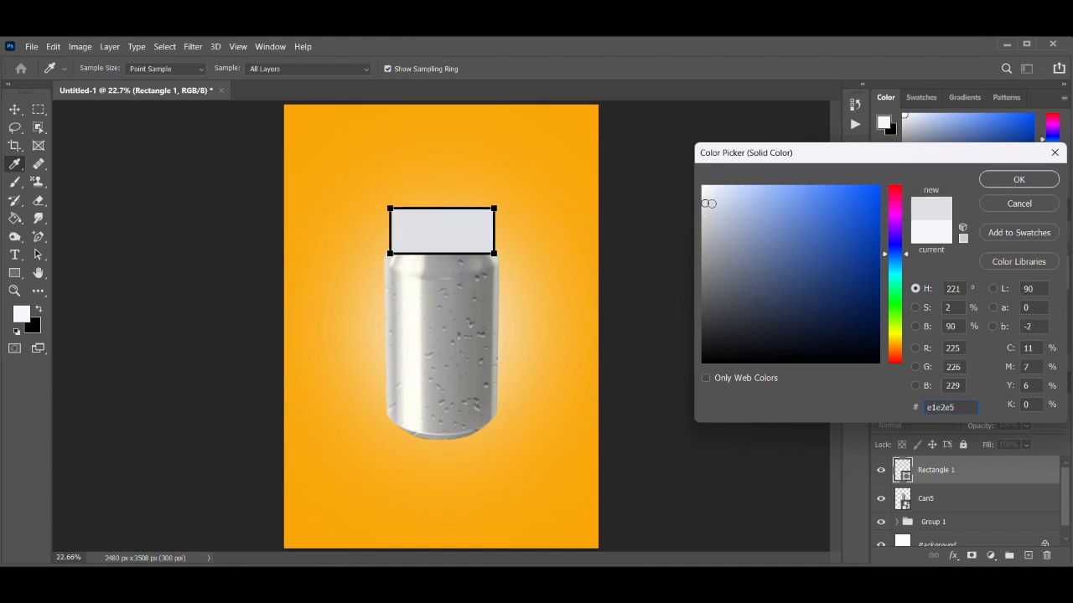
click(1019, 179)
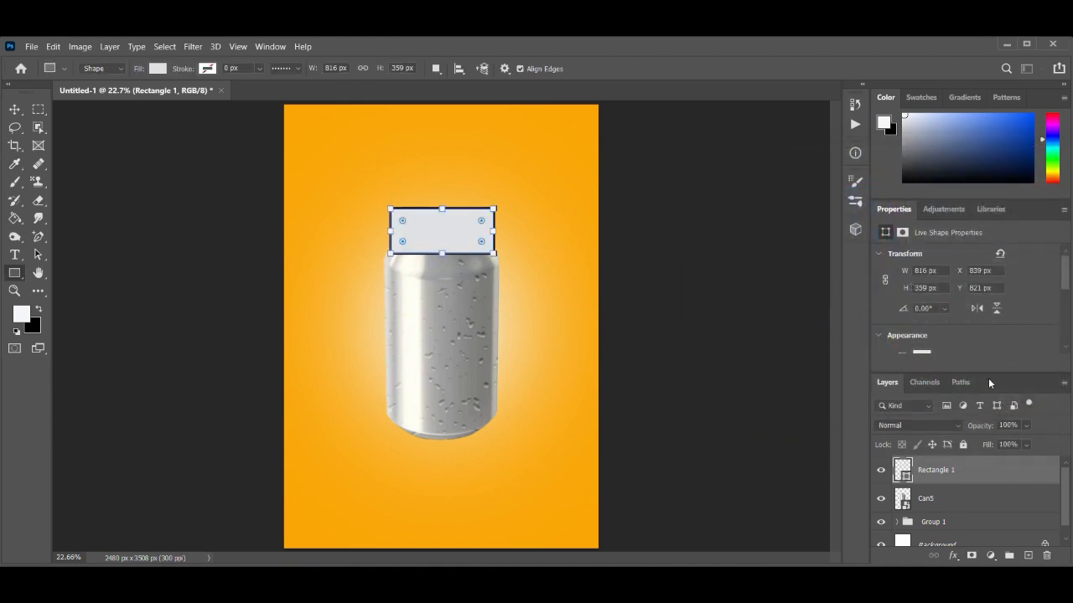
Clip the Rectangle 1 layer to the Can5 layer with a clipping mask
right_click(937, 476)
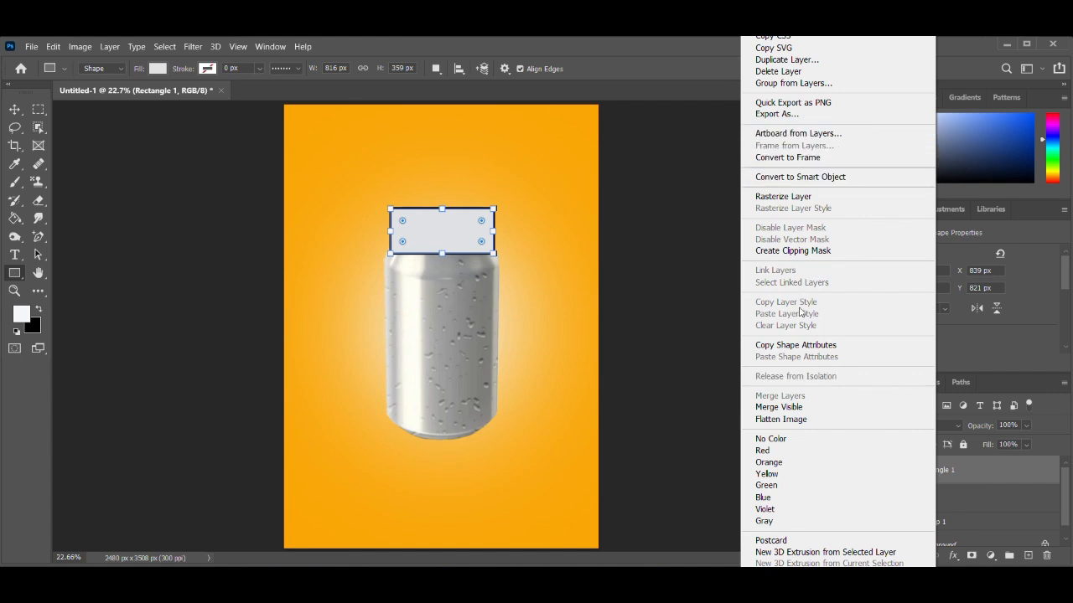
key(Escape)
key(ctrl+alt+g)
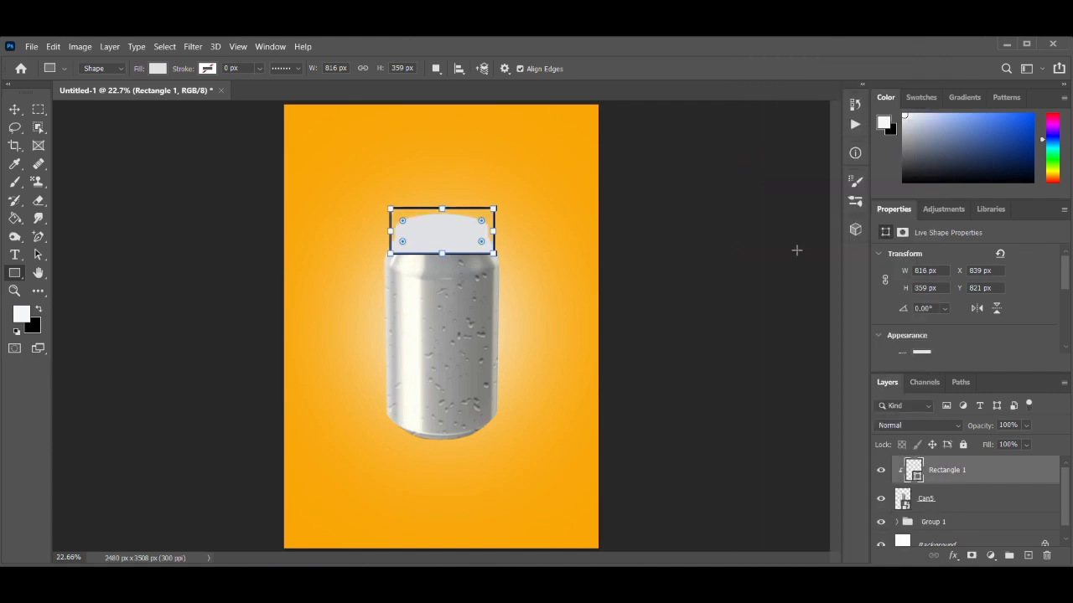
Warp the lower edge of Rectangle 1 into a downward curve that follows the front rim of the can's lid
key(ctrl+t)
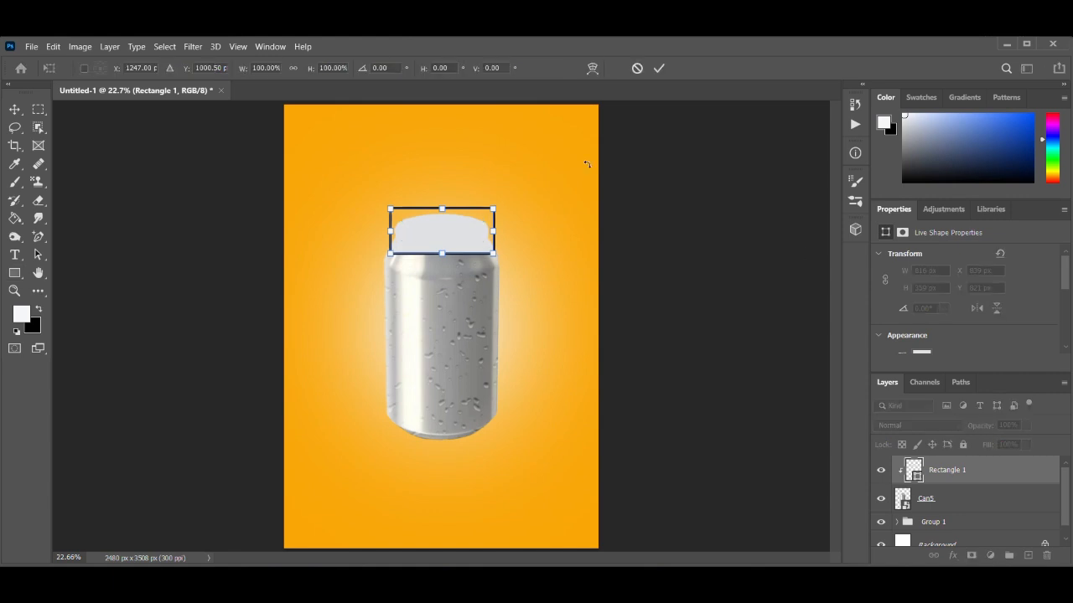
click(592, 68)
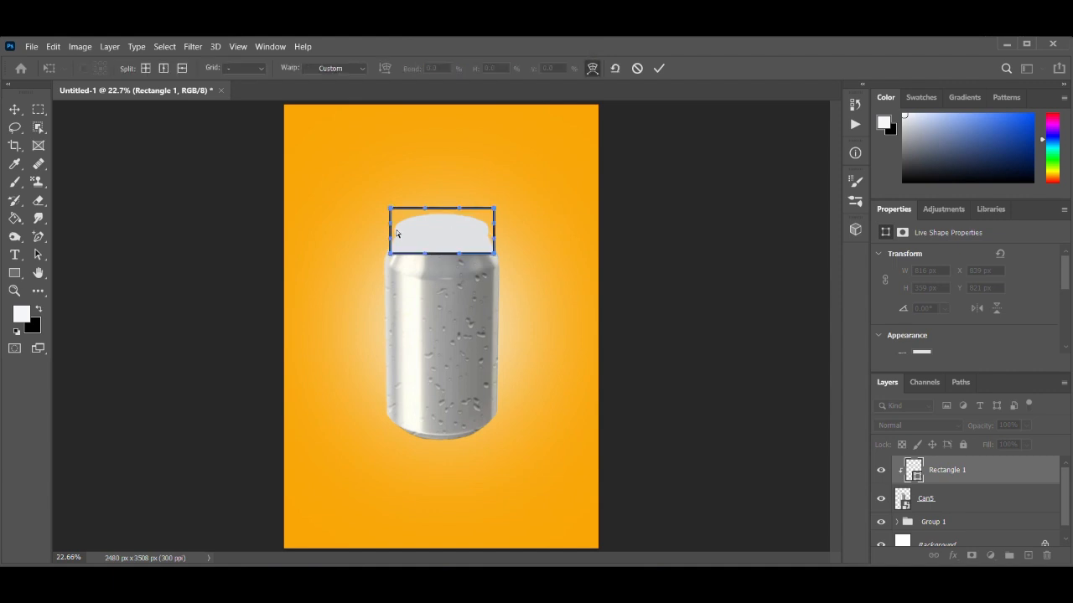
drag(391, 257, 392, 237)
drag(494, 253, 491, 238)
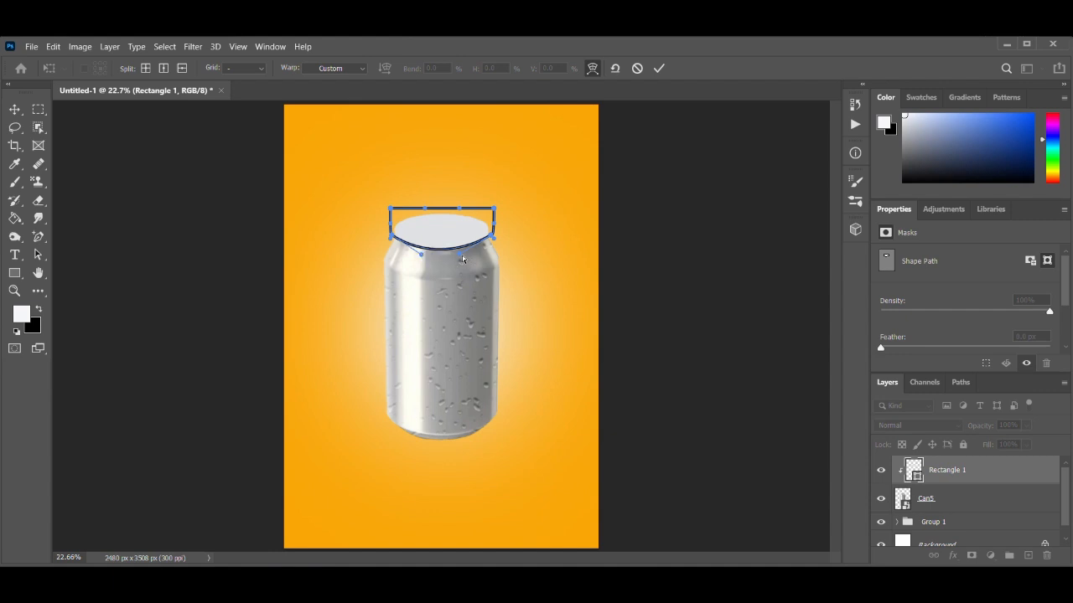
drag(462, 259, 466, 259)
click(658, 68)
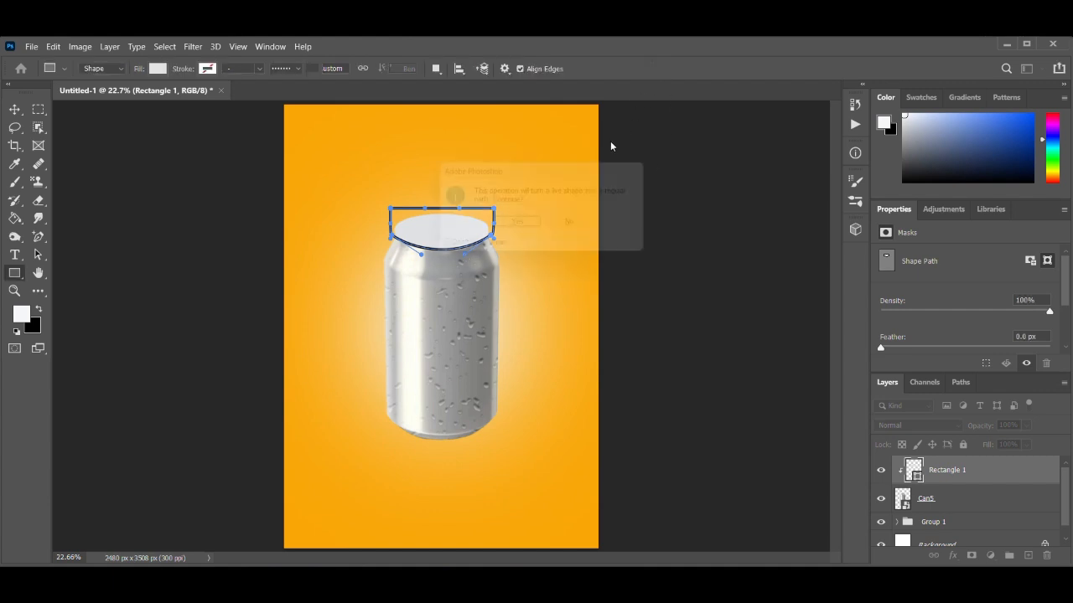
click(505, 227)
Draw a light grey rectangle about 358 × 157 px over the can's base and reduce its fill to 38%
drag(401, 425, 426, 436)
click(1026, 445)
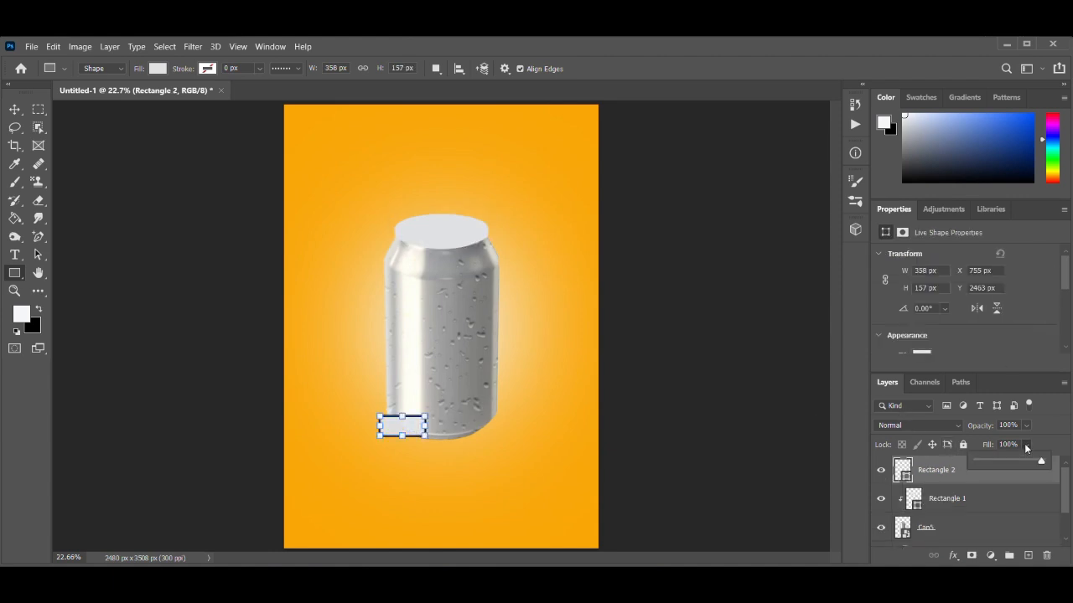
drag(1009, 462, 1001, 461)
Resize Rectangle 2 to about 816 × 163 px across the can's base and set its fill to 100%
drag(429, 426, 392, 428)
drag(484, 429, 494, 428)
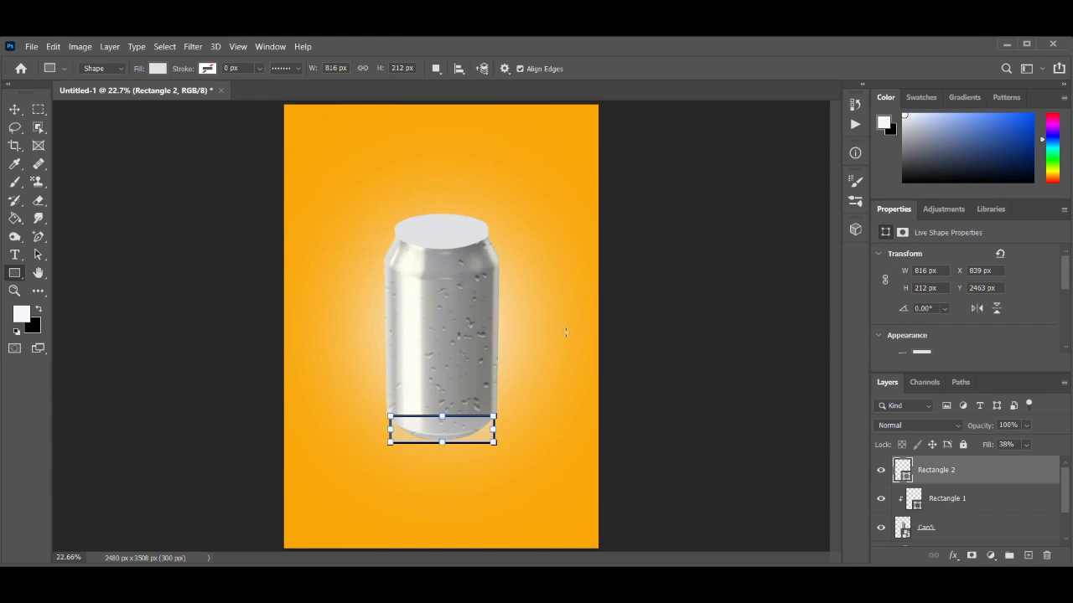
drag(442, 419, 442, 426)
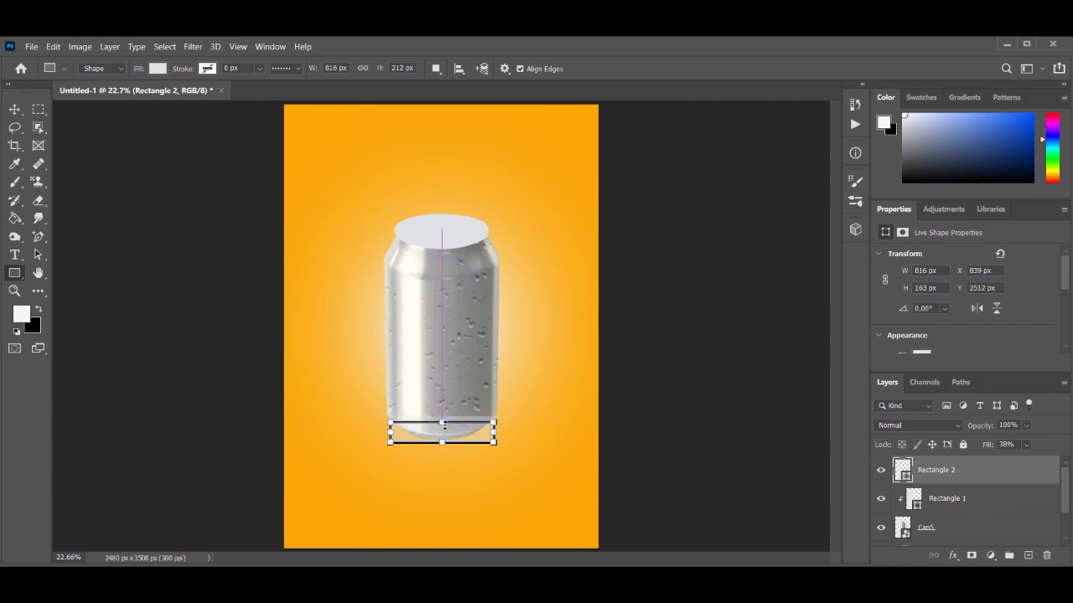
click(1025, 445)
drag(1019, 461, 1066, 469)
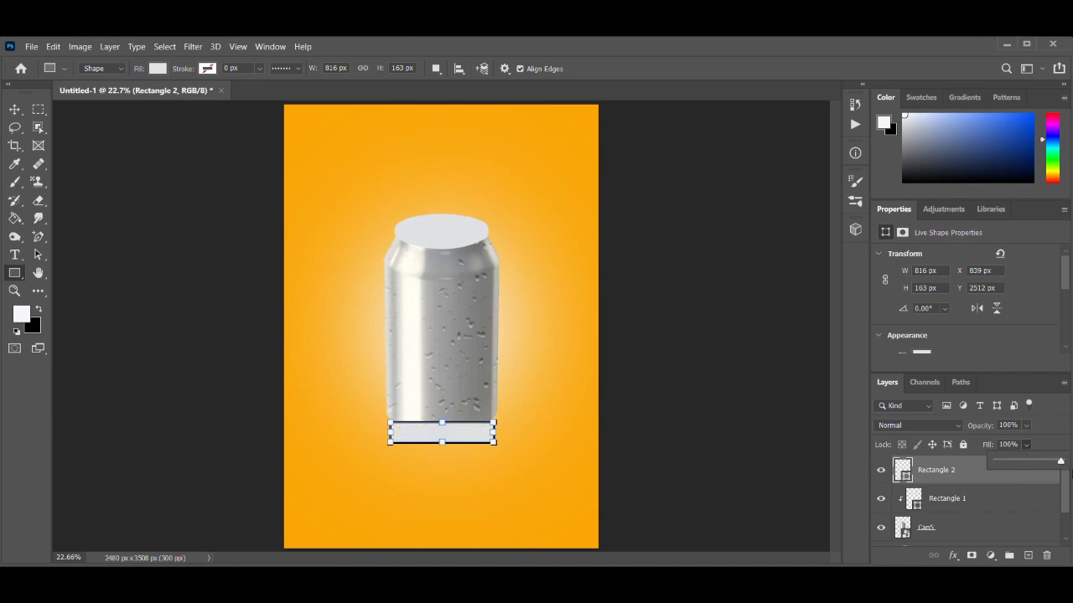
Clip Rectangle 2 to the can and warp its upper edge into a downward curve along the can's base
right_click(956, 476)
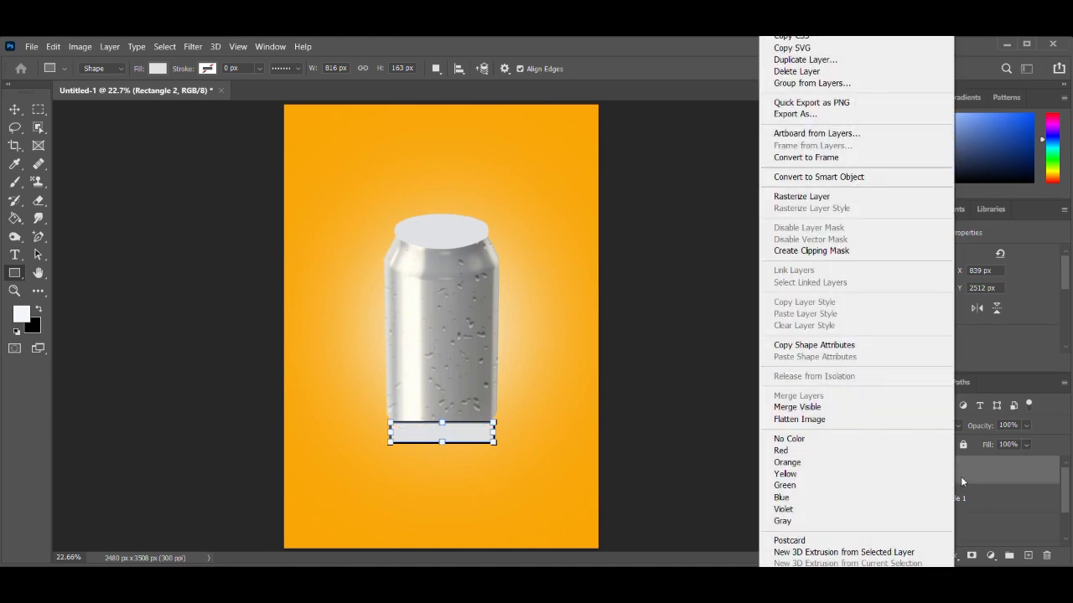
click(801, 251)
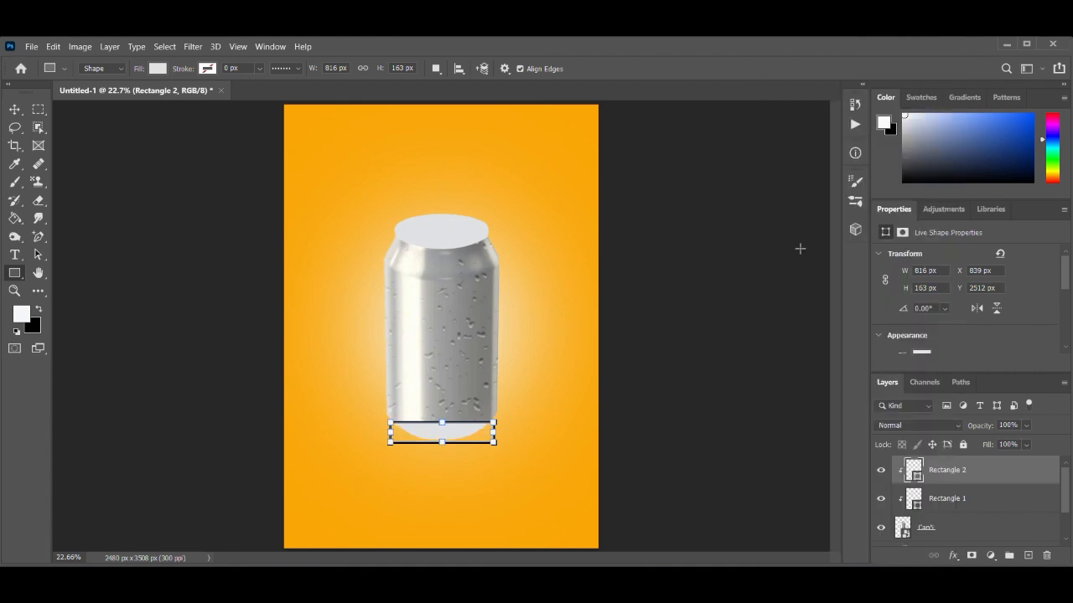
key(ctrl+t)
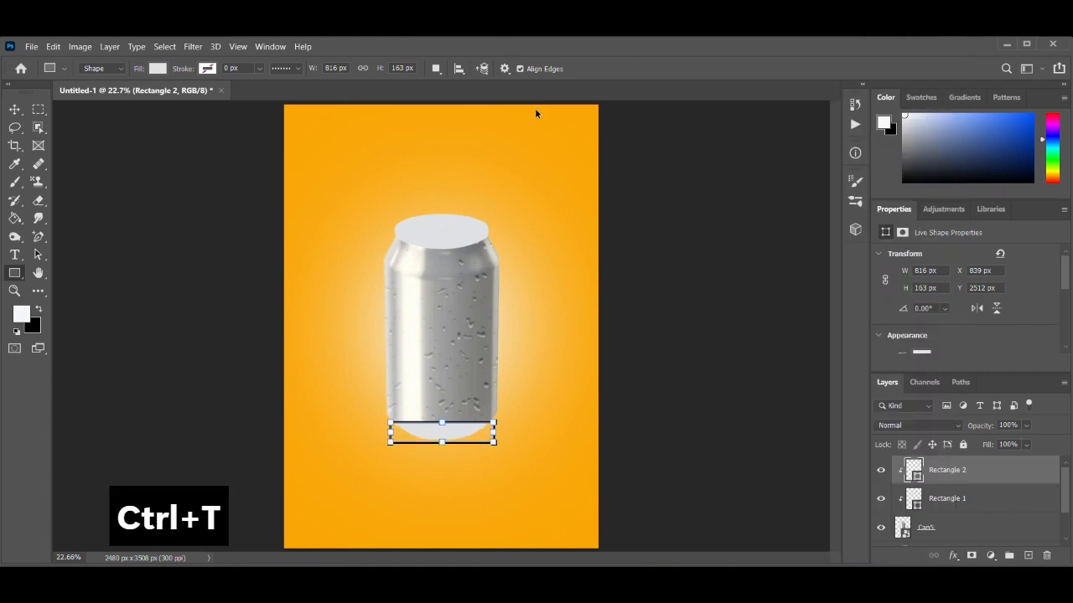
click(592, 68)
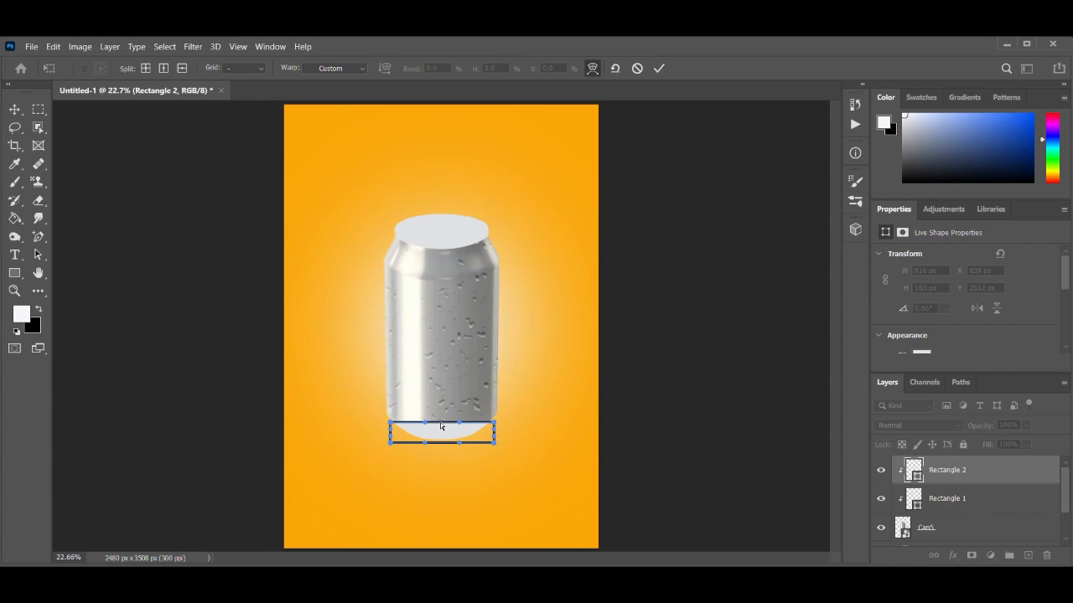
drag(441, 430, 441, 435)
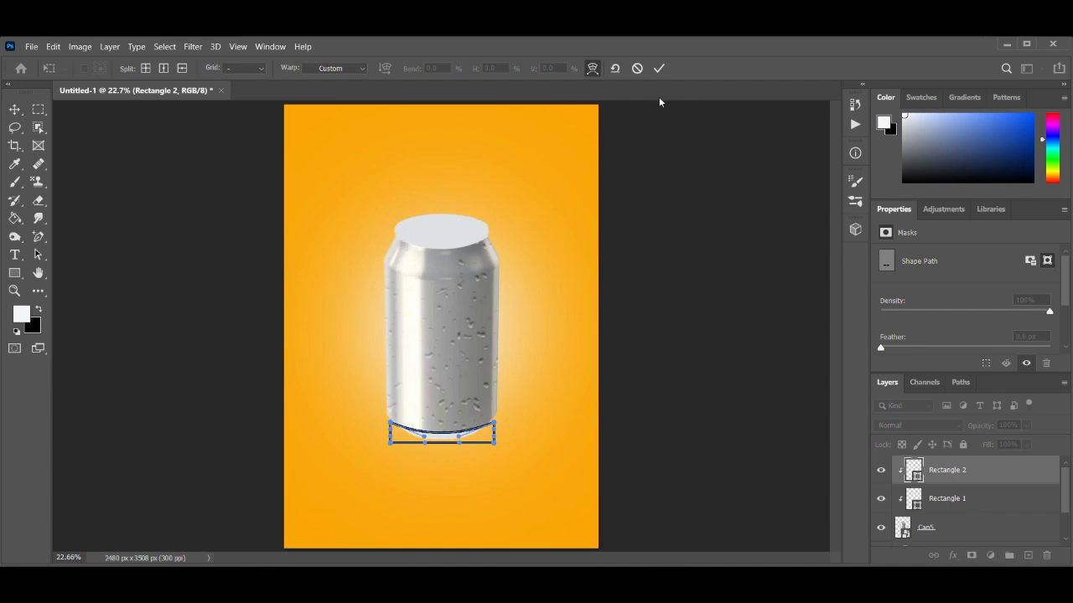
click(659, 68)
click(536, 227)
Draw a rectangle about 399 × 213 px on the middle of the can and reduce its fill to 39%
drag(401, 310, 453, 336)
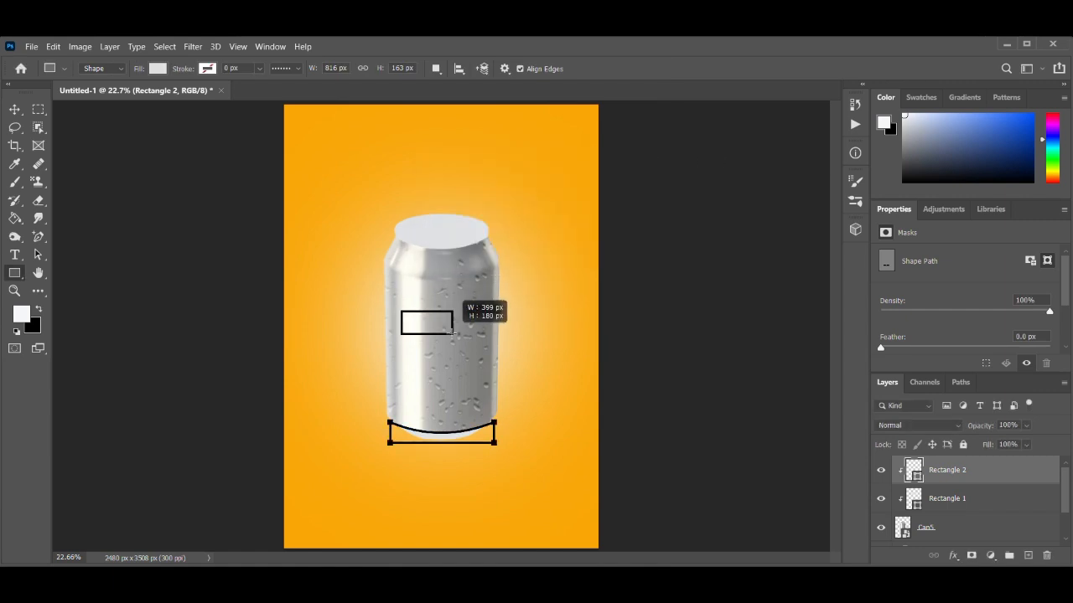
click(1026, 445)
drag(1014, 461, 1002, 461)
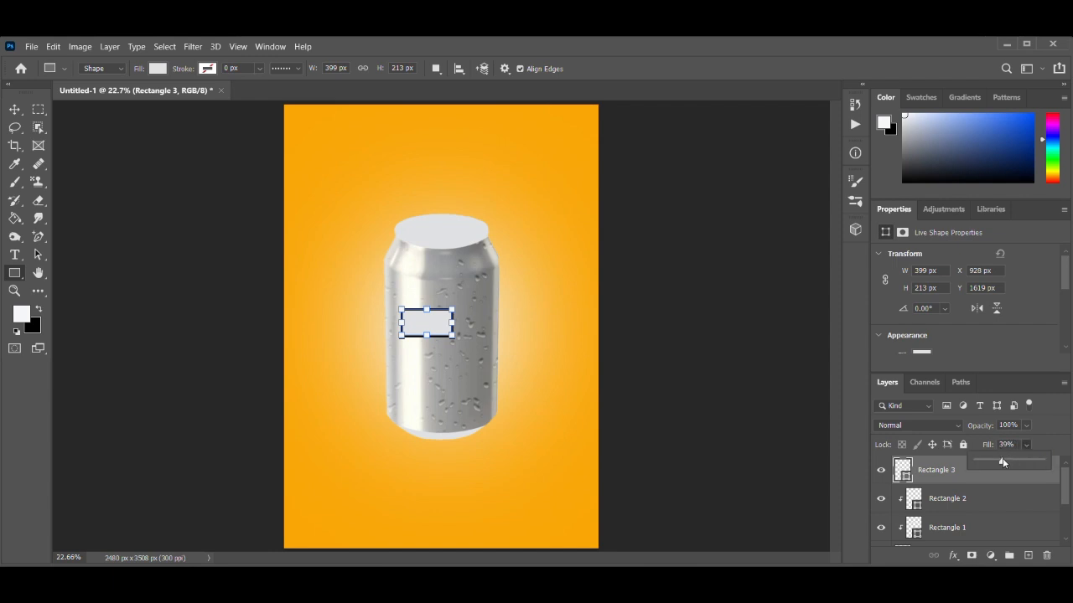
Resize Rectangle 3 to about 1006 × 1411 px so it spans the can's body between lid and base
drag(453, 323, 503, 322)
drag(401, 323, 379, 322)
drag(442, 310, 442, 229)
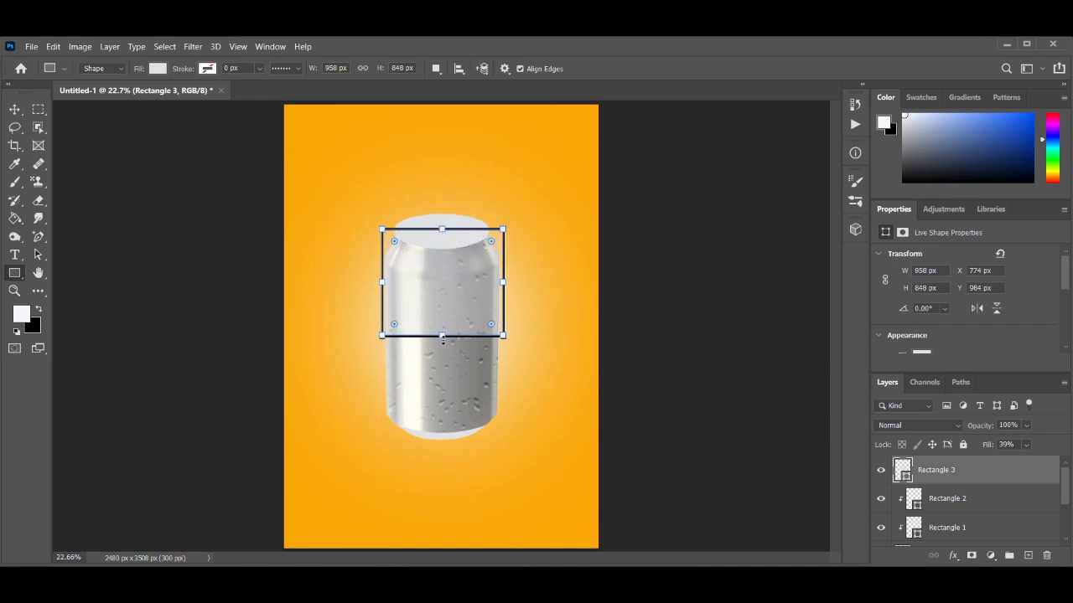
drag(442, 335, 441, 434)
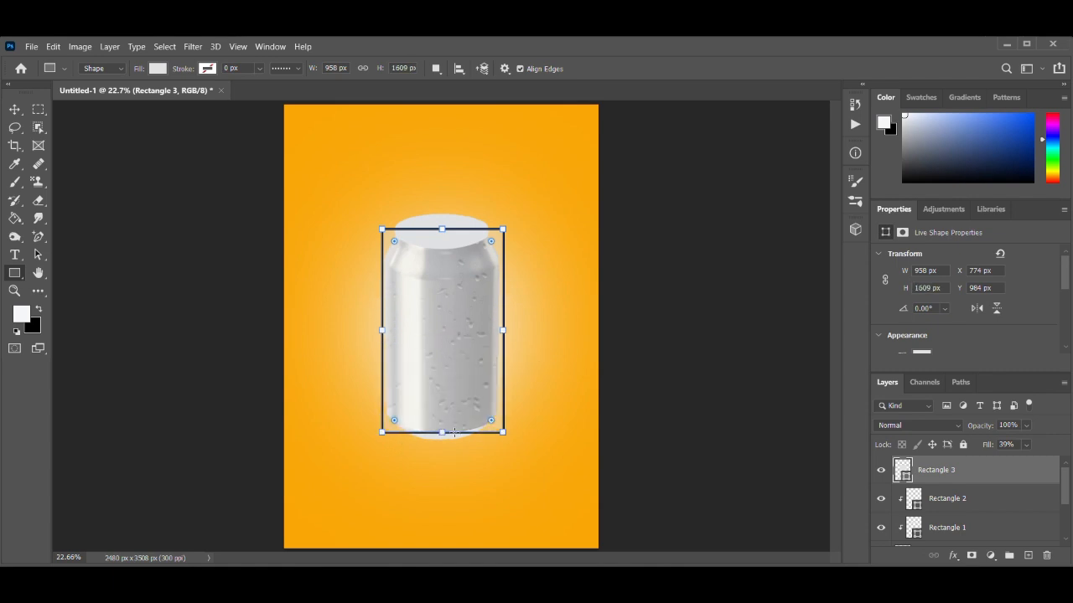
drag(441, 432, 442, 414)
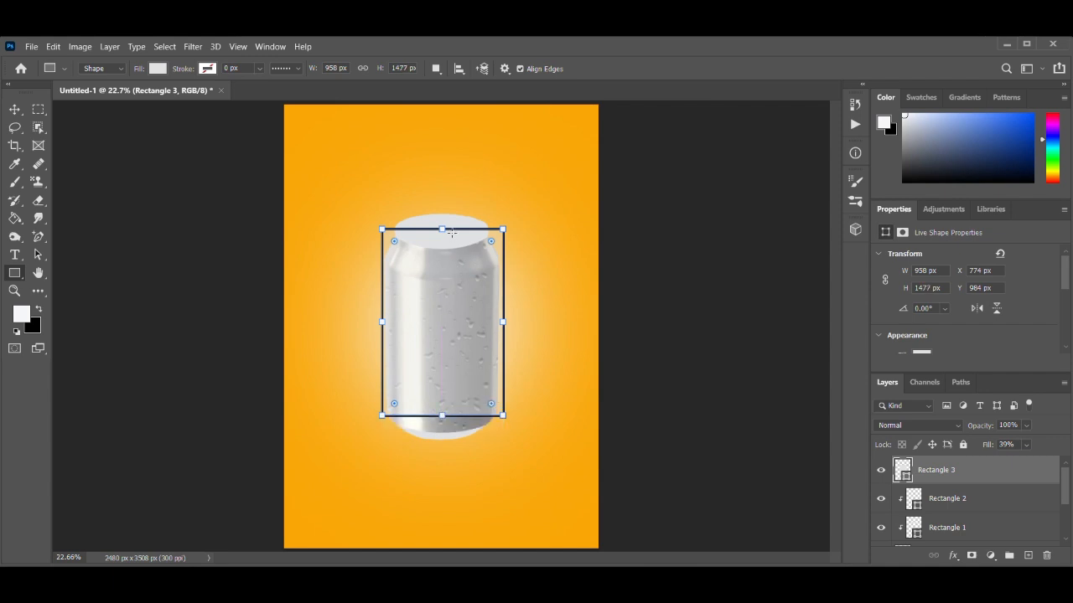
drag(442, 228, 442, 238)
drag(382, 326, 374, 326)
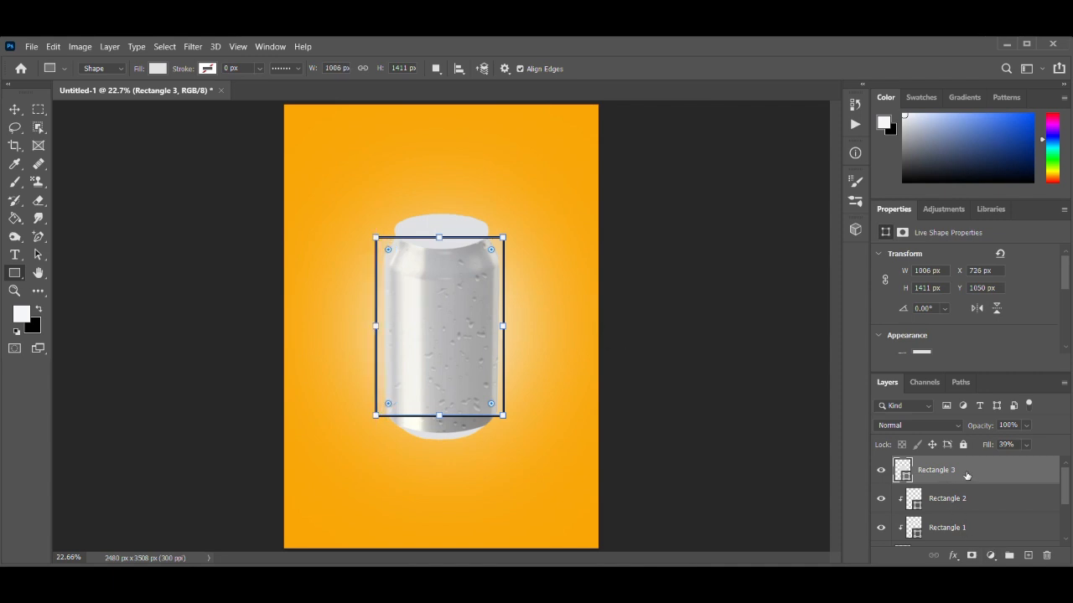
Set the fill of Rectangle 3 to 100% and change its colour to near-black 050505
click(1026, 445)
drag(1019, 461, 1070, 466)
double_click(903, 471)
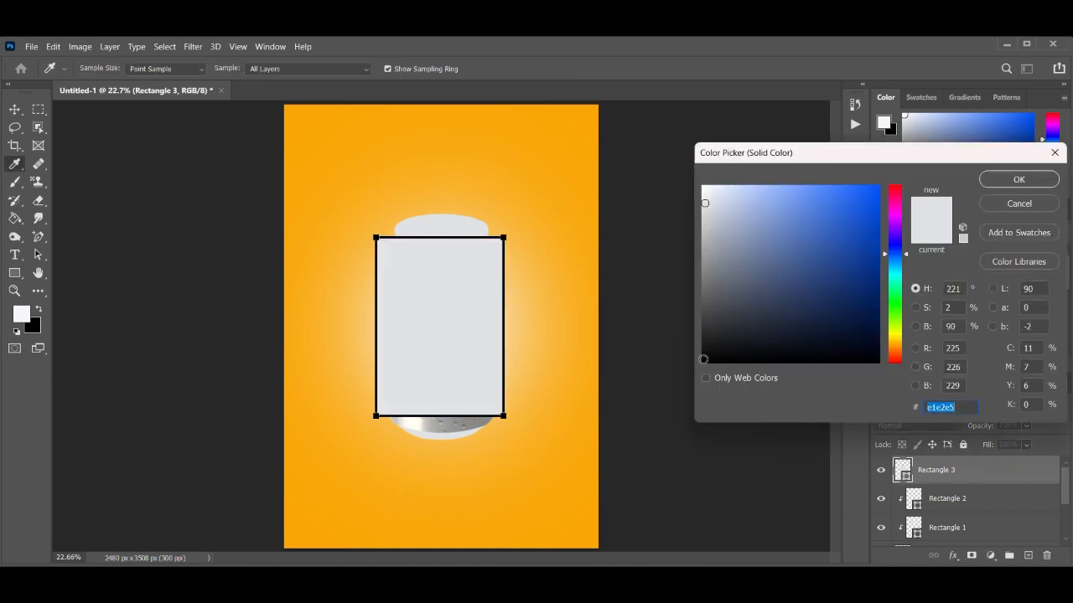
click(704, 359)
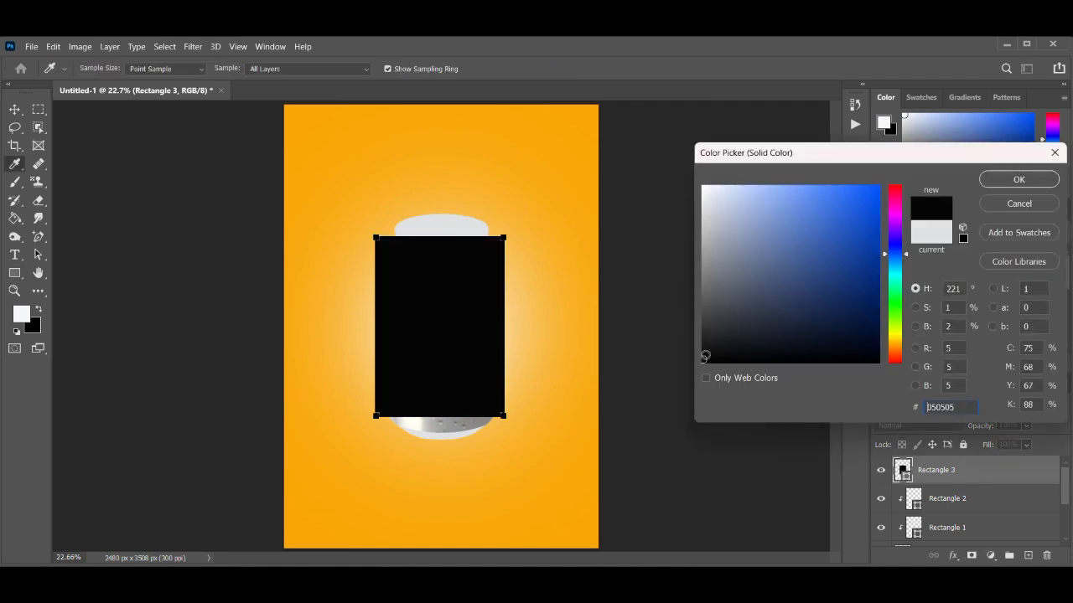
click(1015, 181)
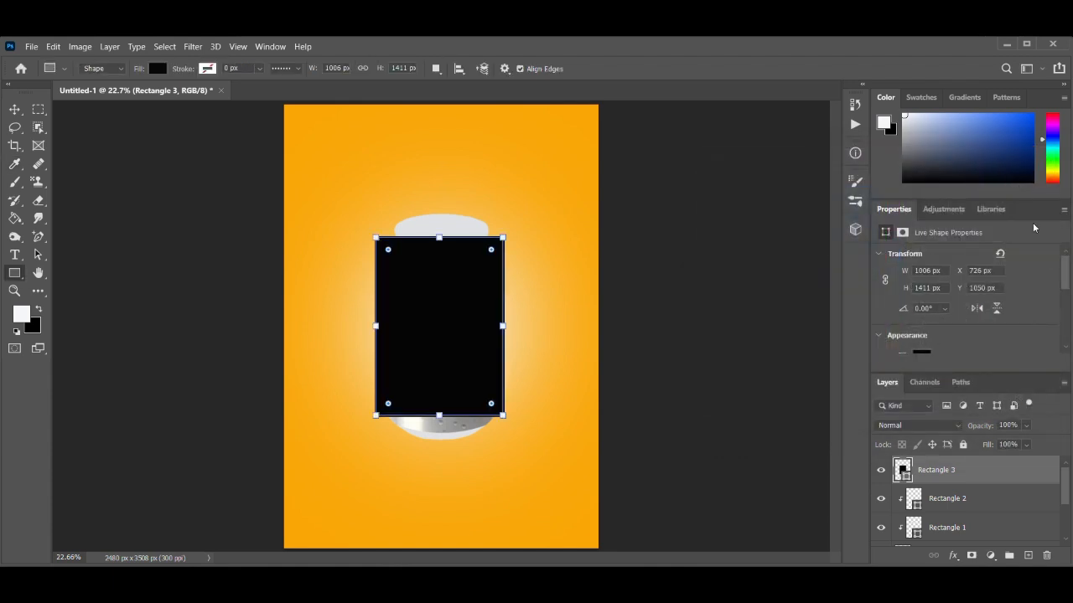
Convert Rectangle 3 to a smart object and clip it to the can with a clipping mask
right_click(960, 474)
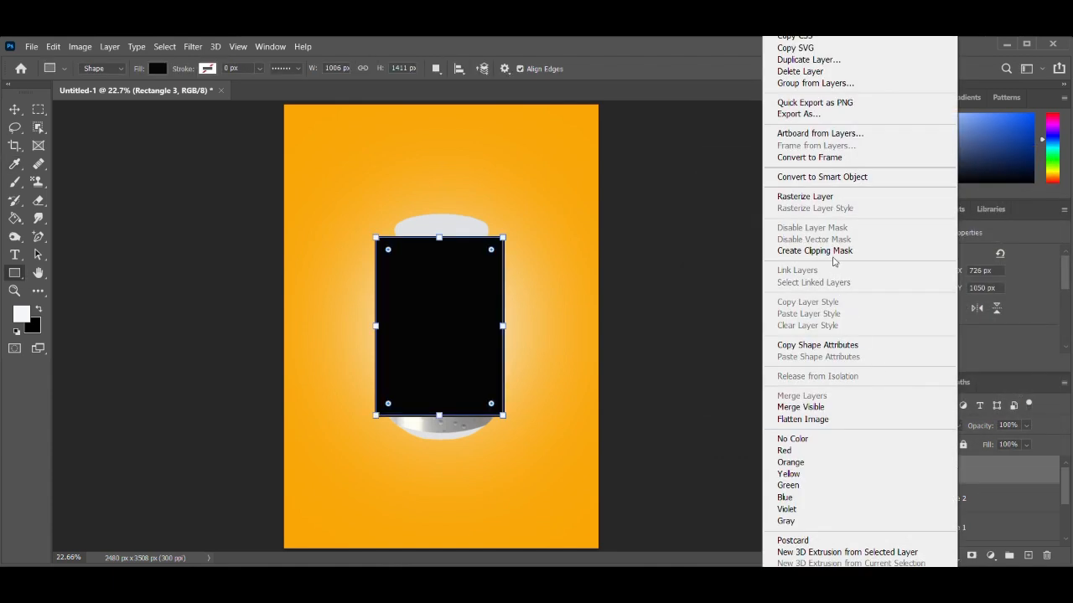
click(826, 180)
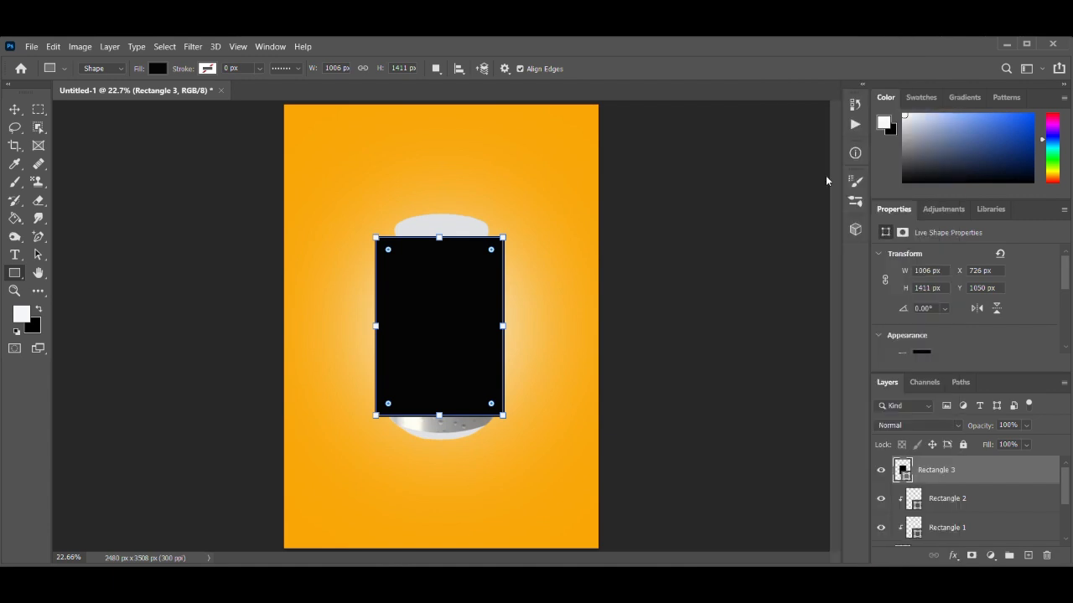
right_click(967, 470)
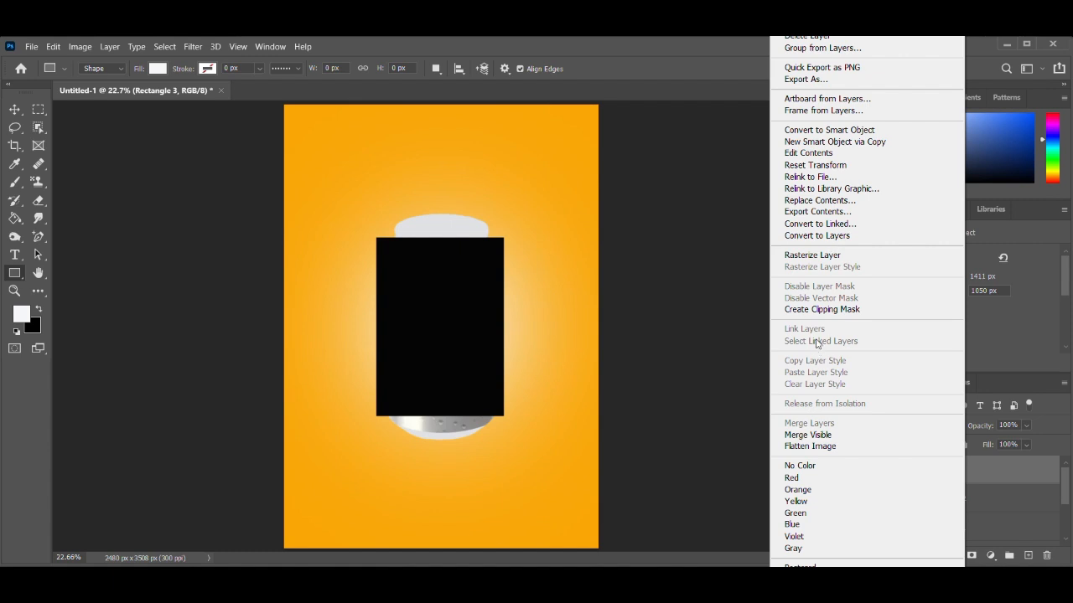
click(817, 310)
Warp the lower edge and bottom corners of Rectangle 3 into a downward curve that meets the can's light grey base
key(ctrl+t)
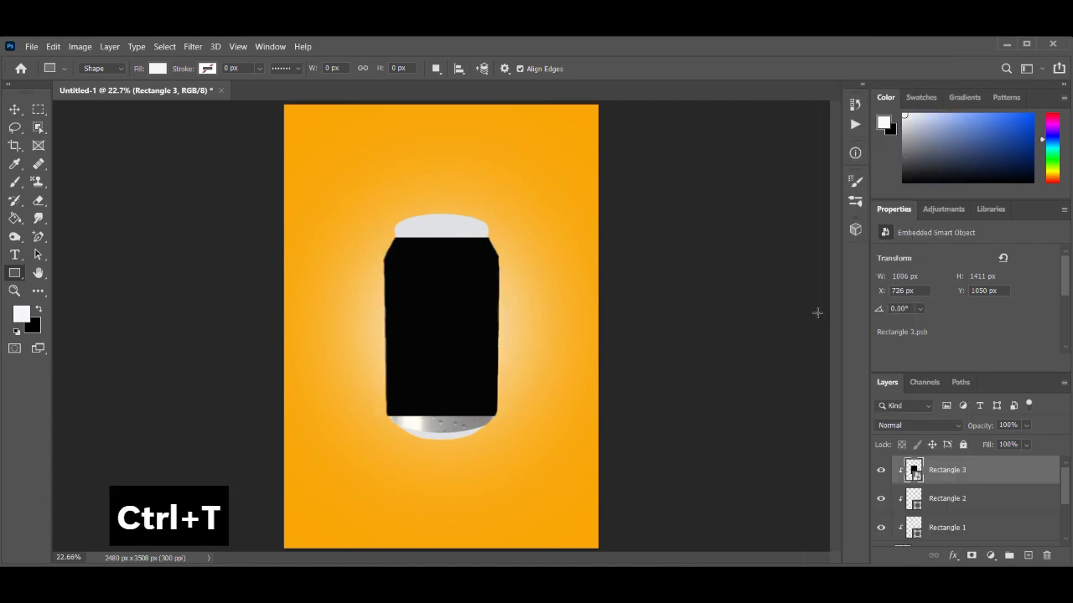
key(ctrl+t)
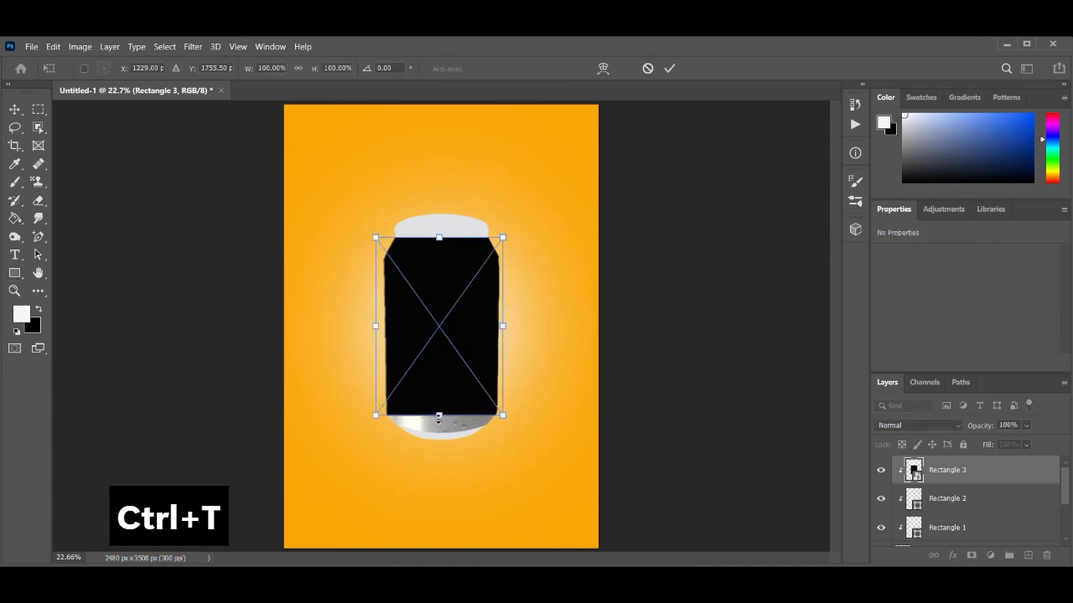
click(602, 69)
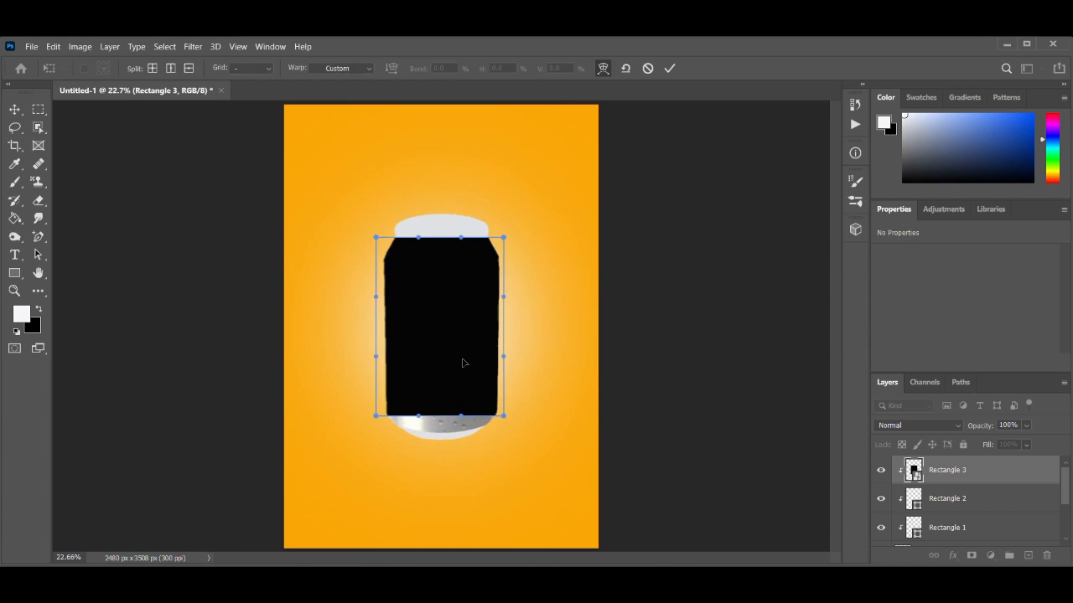
drag(445, 418, 444, 436)
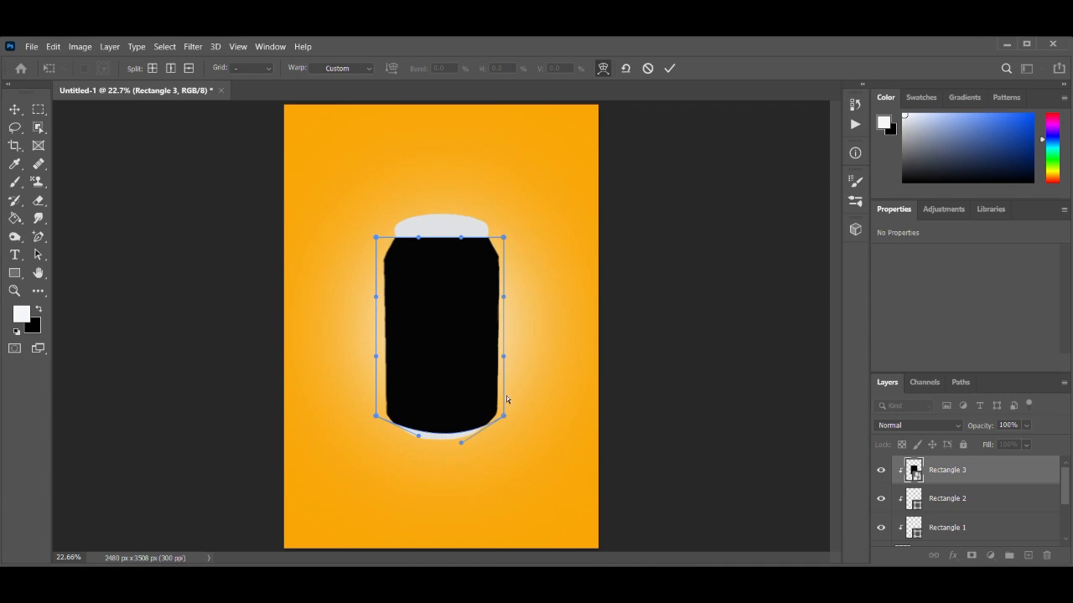
drag(504, 414, 505, 411)
drag(461, 442, 472, 445)
drag(507, 412, 509, 404)
drag(474, 451, 479, 450)
drag(376, 416, 403, 443)
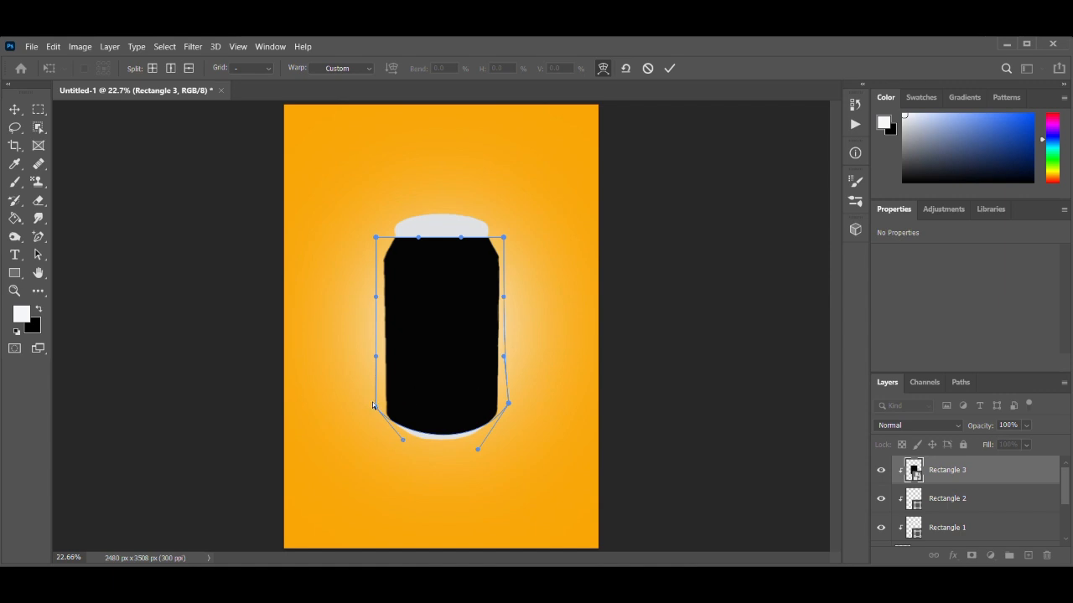
drag(373, 405, 370, 400)
drag(400, 439, 400, 445)
drag(478, 448, 482, 445)
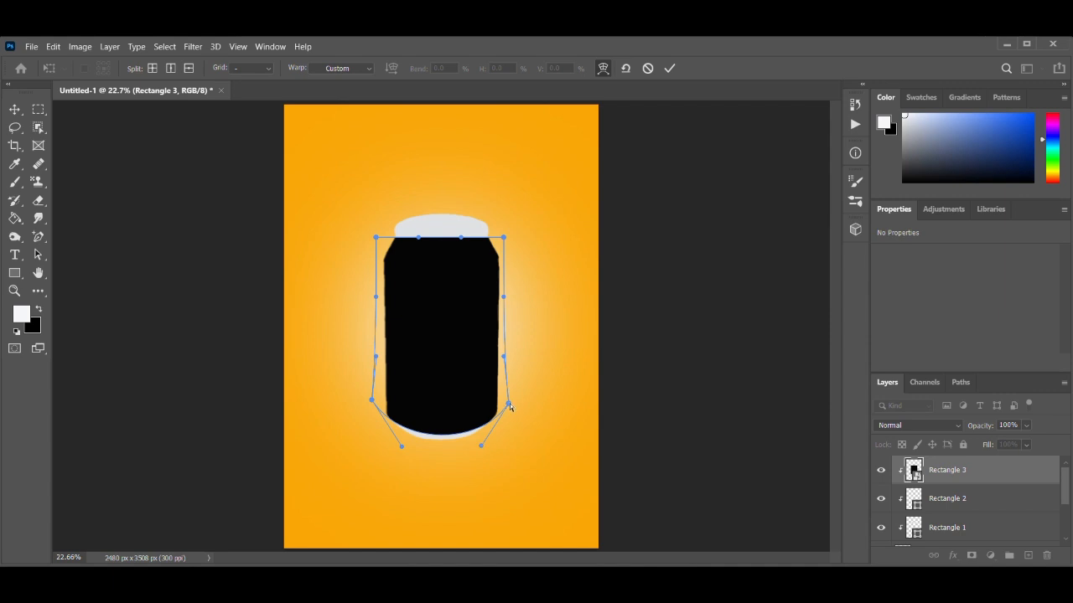
Warp the upper edge and top corners of Rectangle 3 into a downward curve that follows the front rim of the lid
drag(447, 242, 445, 253)
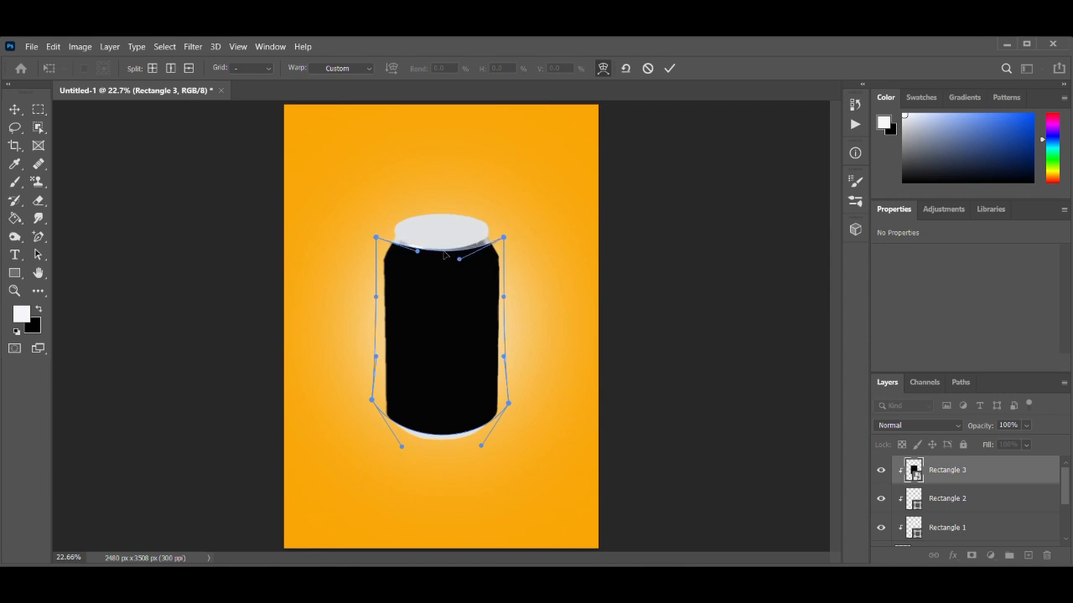
drag(506, 241, 504, 228)
drag(378, 237, 470, 258)
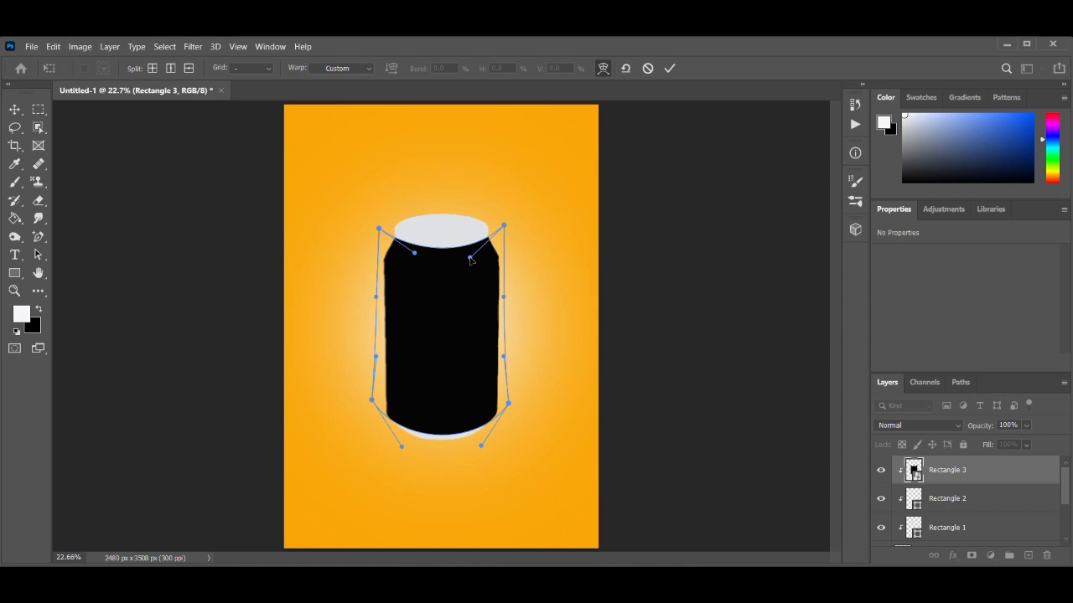
click(670, 68)
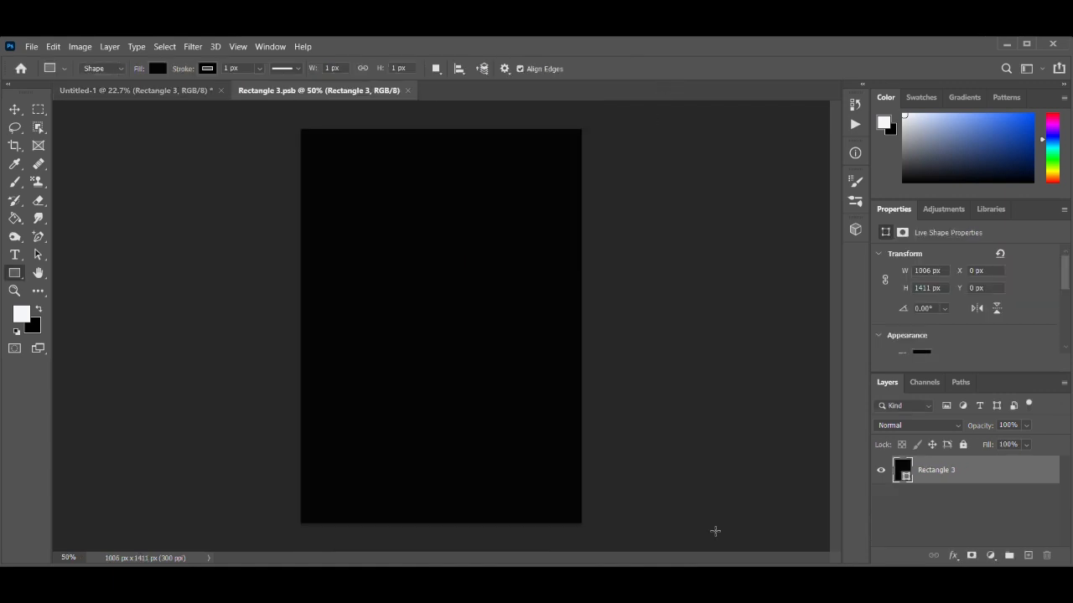
Place the Fanta-Logo-New-1 image into the Rectangle 3 smart object, scale it to about 83.42% and centre it horizontally on the label
key(alt+Tab)
drag(675, 172, 452, 465)
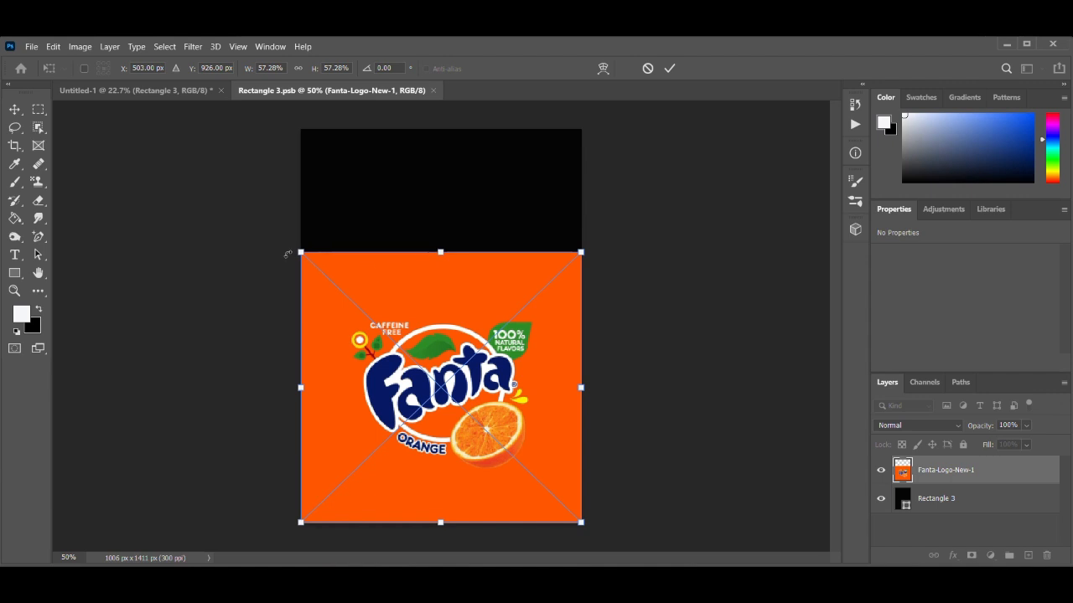
drag(300, 252, 235, 190)
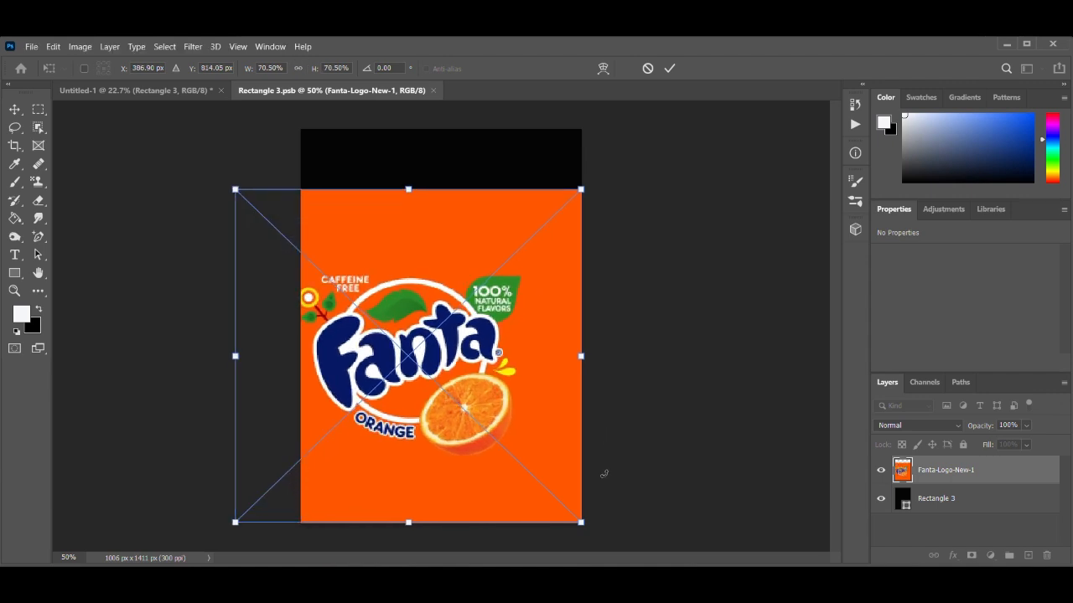
drag(580, 521, 670, 551)
drag(466, 438, 466, 400)
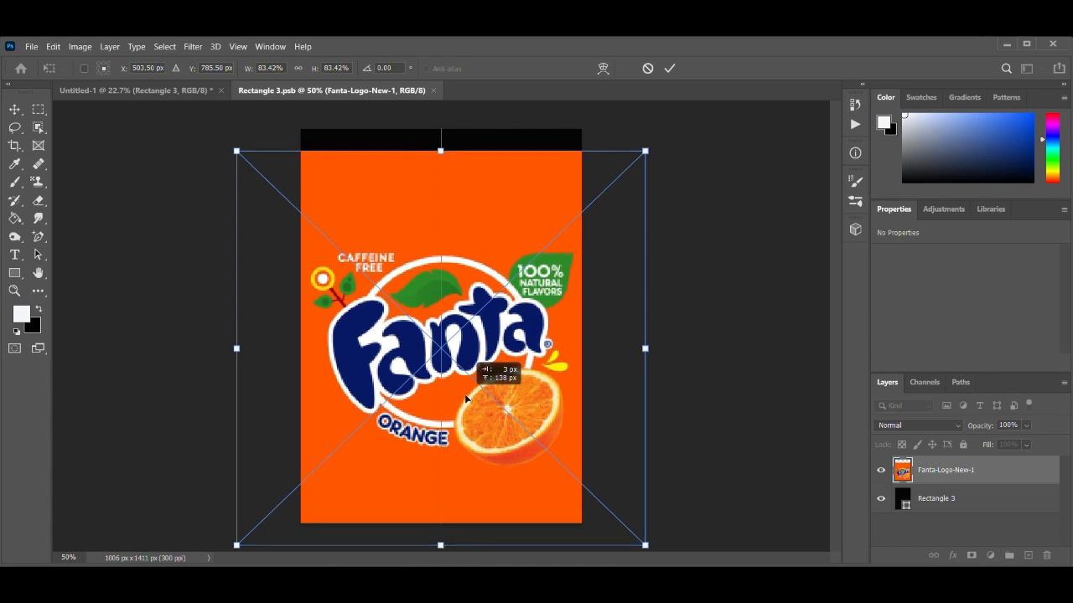
drag(466, 399, 466, 400)
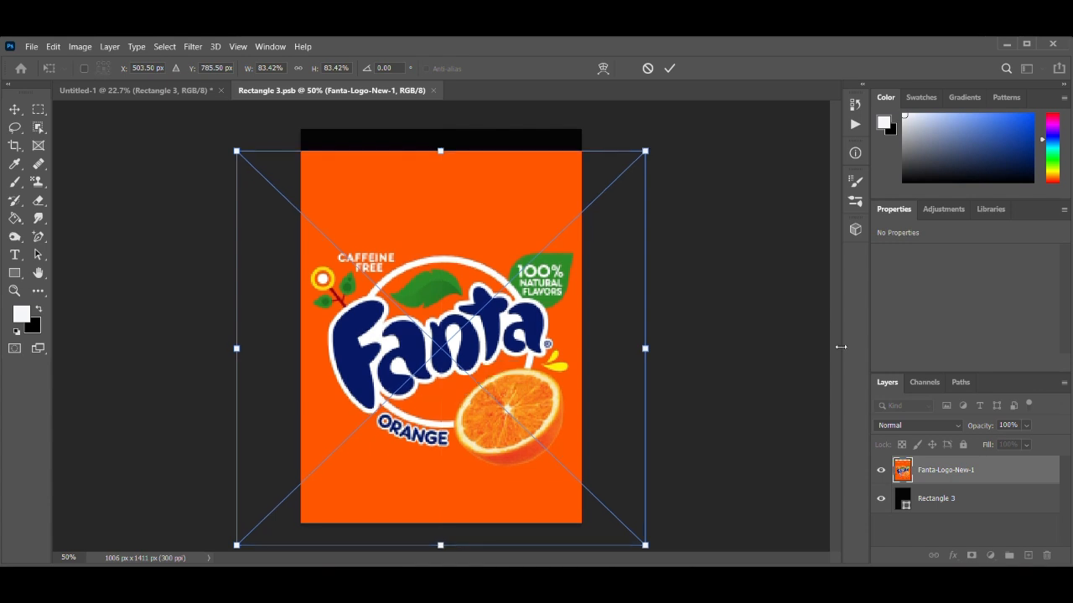
Add a solid colour fill above Rectangle 3 in the logo's orange ff5700, and close the smart object with its changes saved
click(961, 503)
click(993, 559)
click(988, 318)
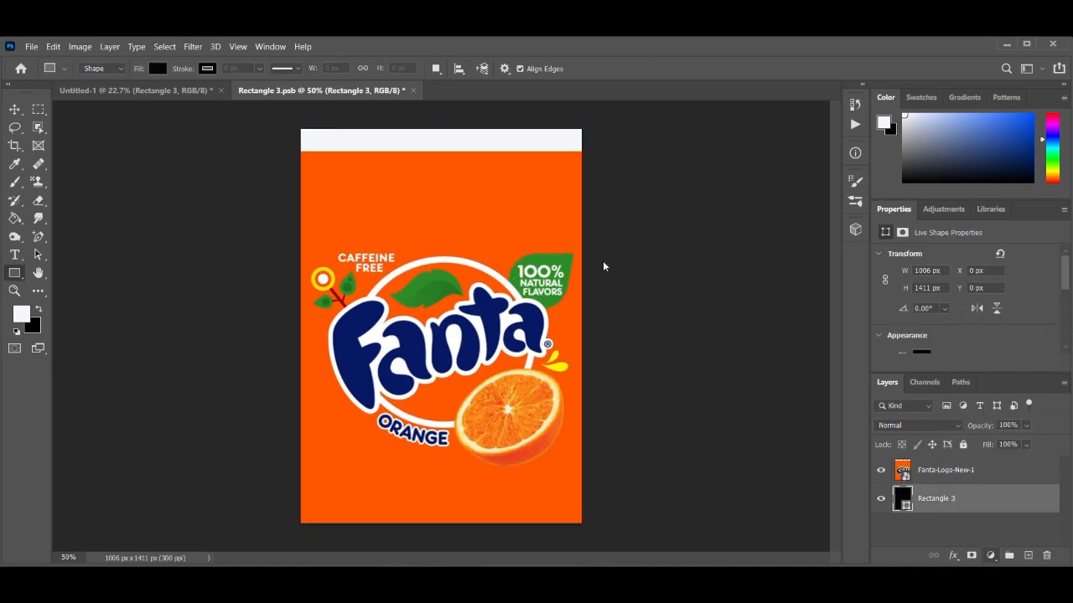
click(478, 194)
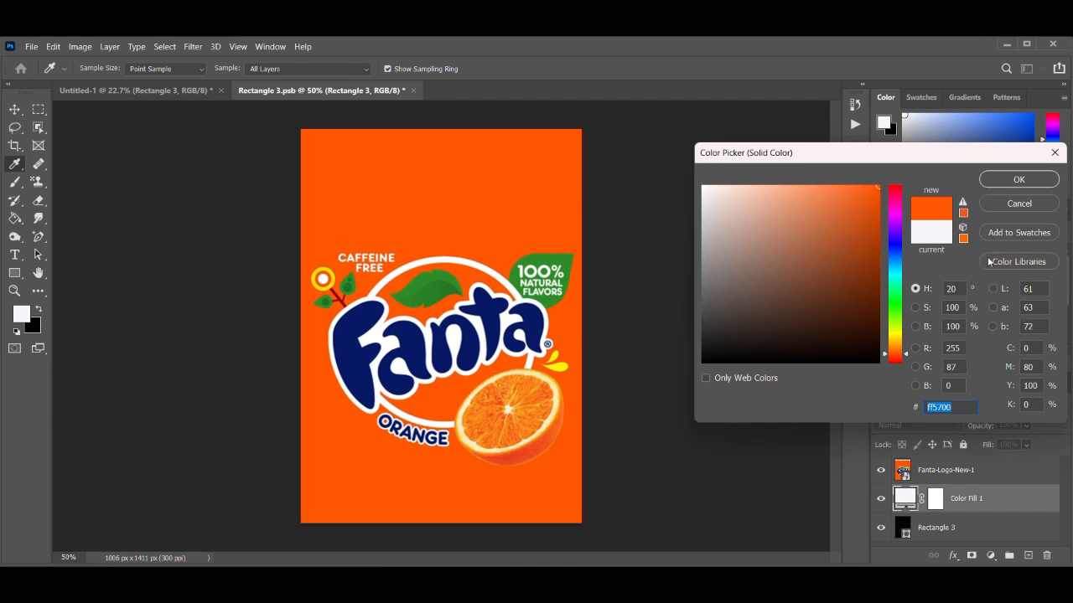
click(1011, 181)
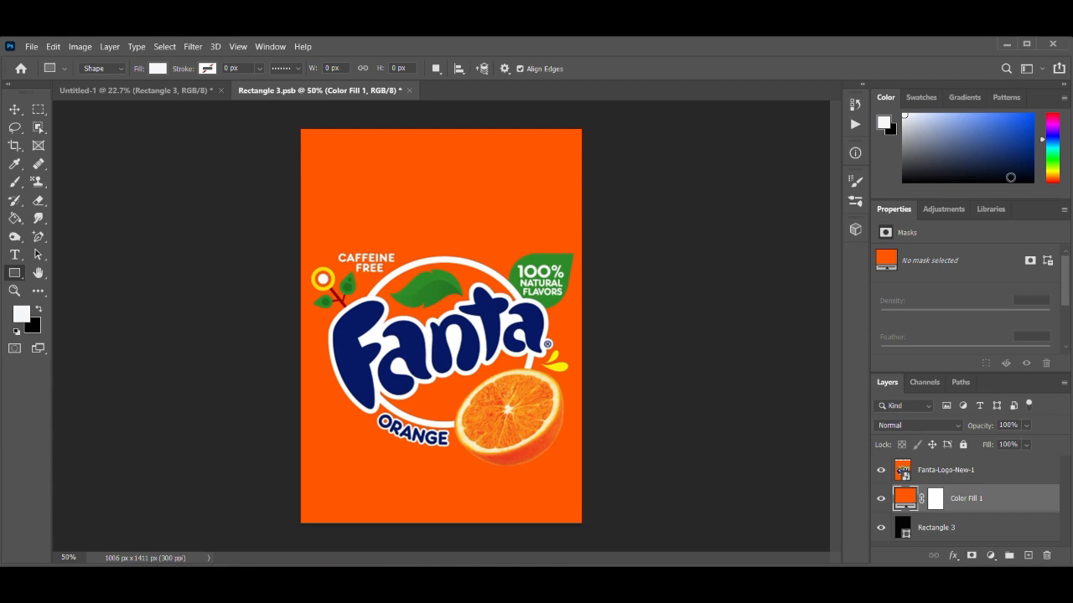
click(409, 89)
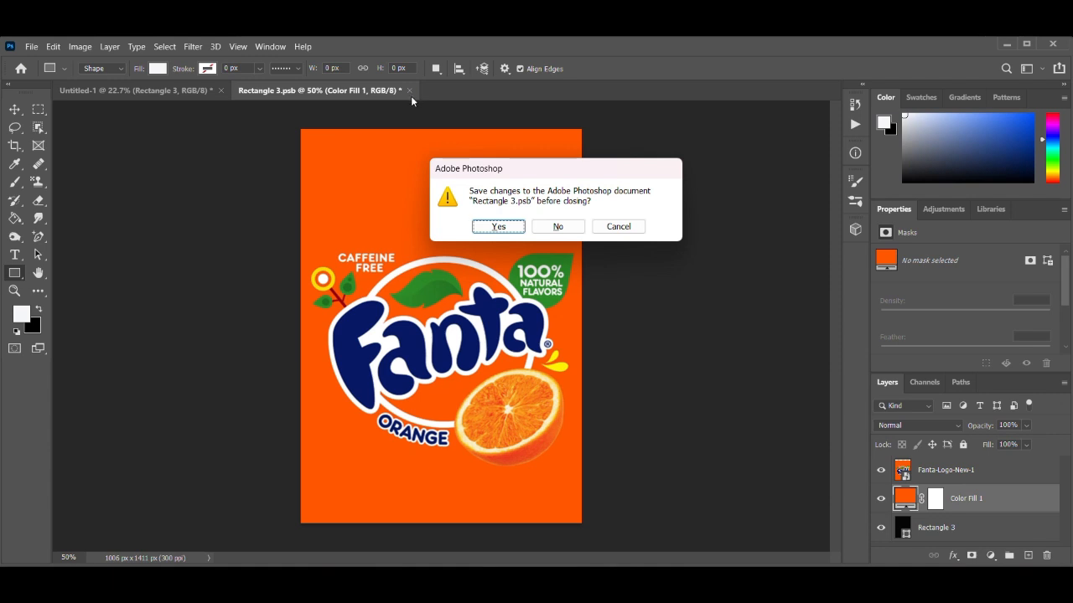
click(493, 227)
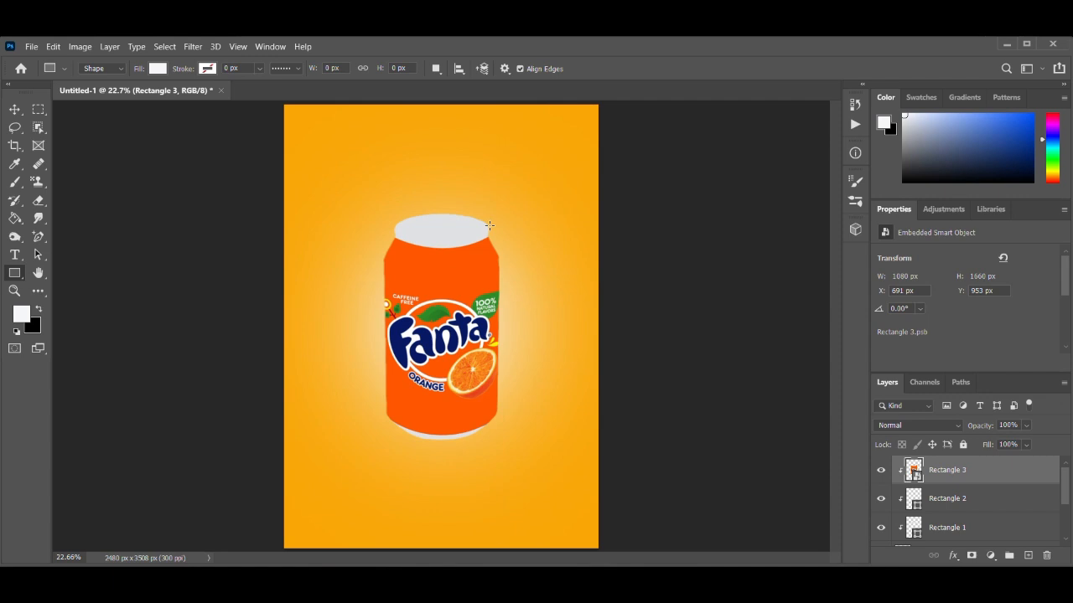
Duplicate the Can5 layer and move the original above Rectangle 3, clipped to the can
scroll(989, 490, down, 1)
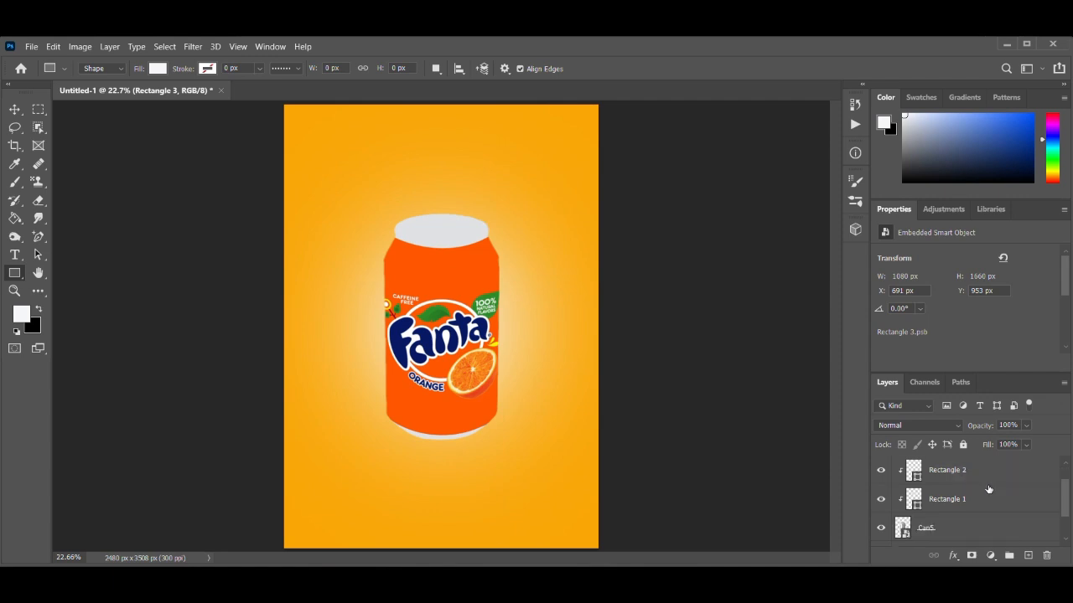
key(ctrl+j)
scroll(987, 495, down, 1)
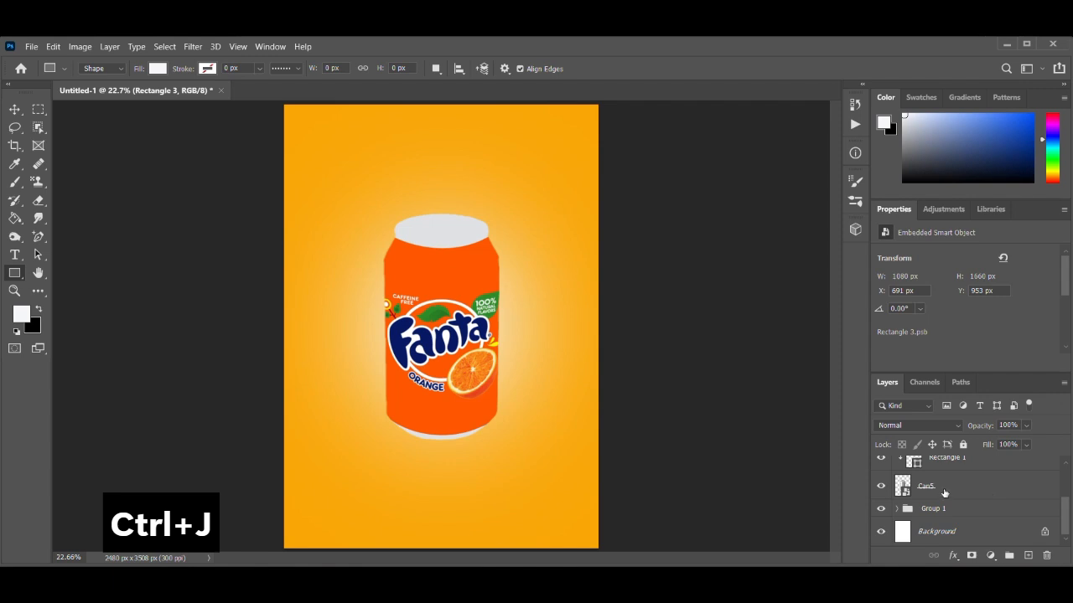
click(944, 491)
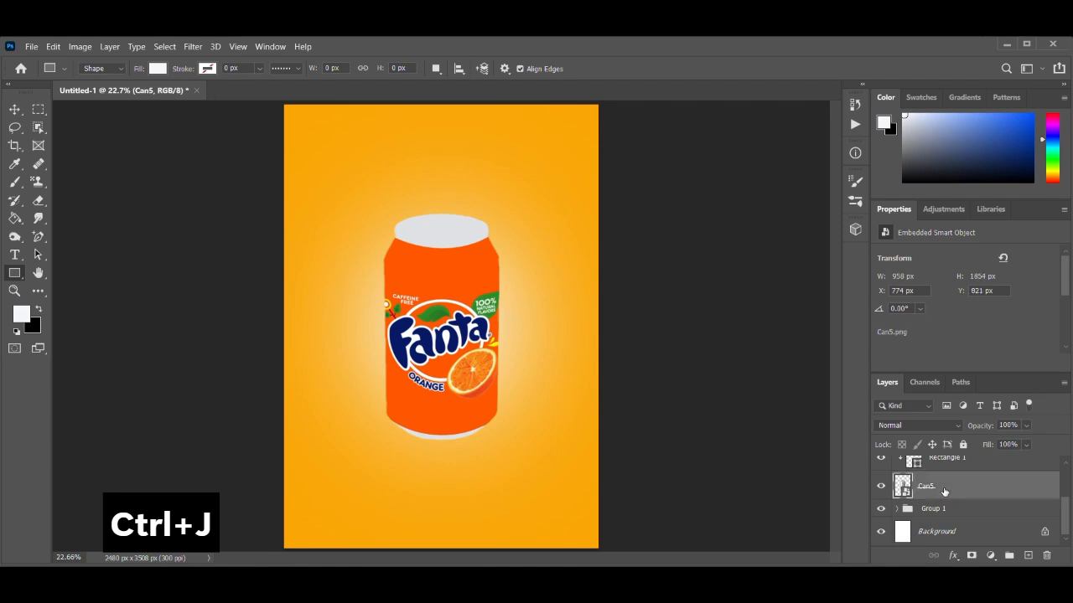
key(ctrl+j)
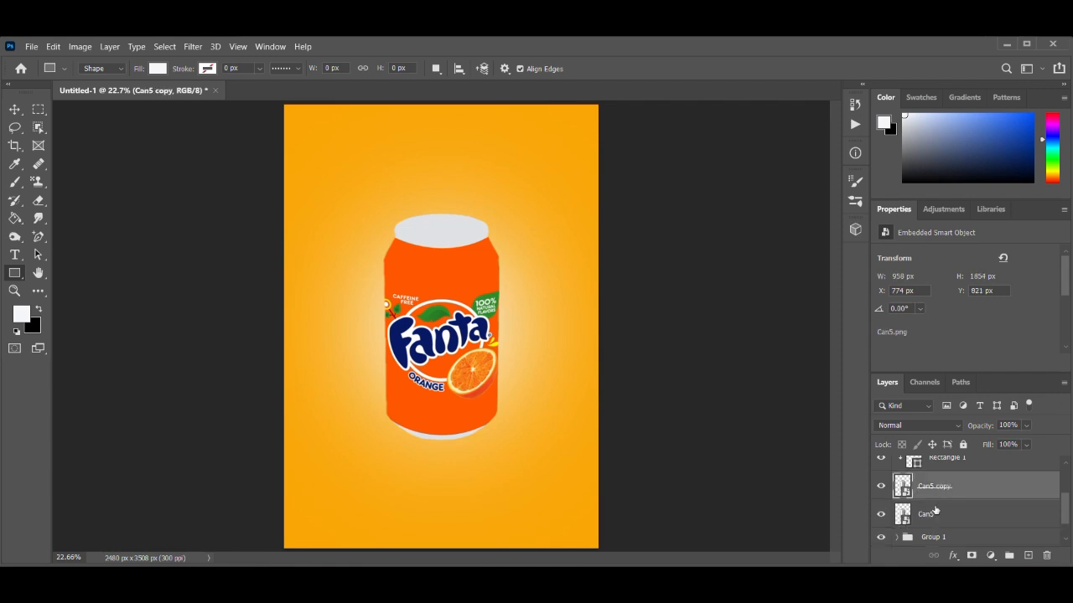
drag(953, 513, 964, 453)
Set the upper Can5 layer's blend mode to Linear Burn and its fill to 50%
click(1026, 444)
drag(1058, 462, 1032, 462)
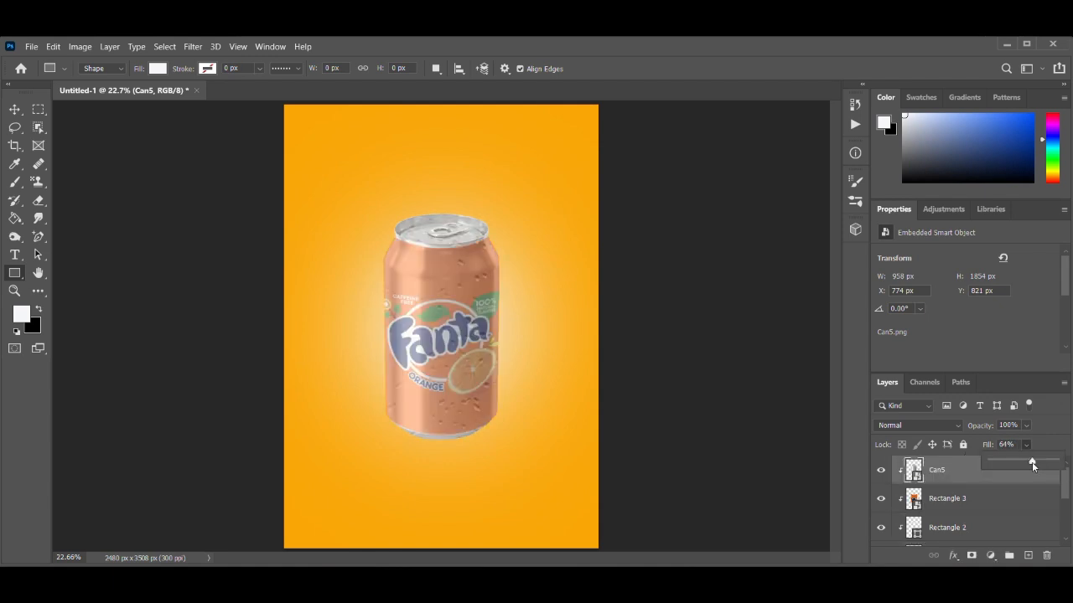
click(926, 424)
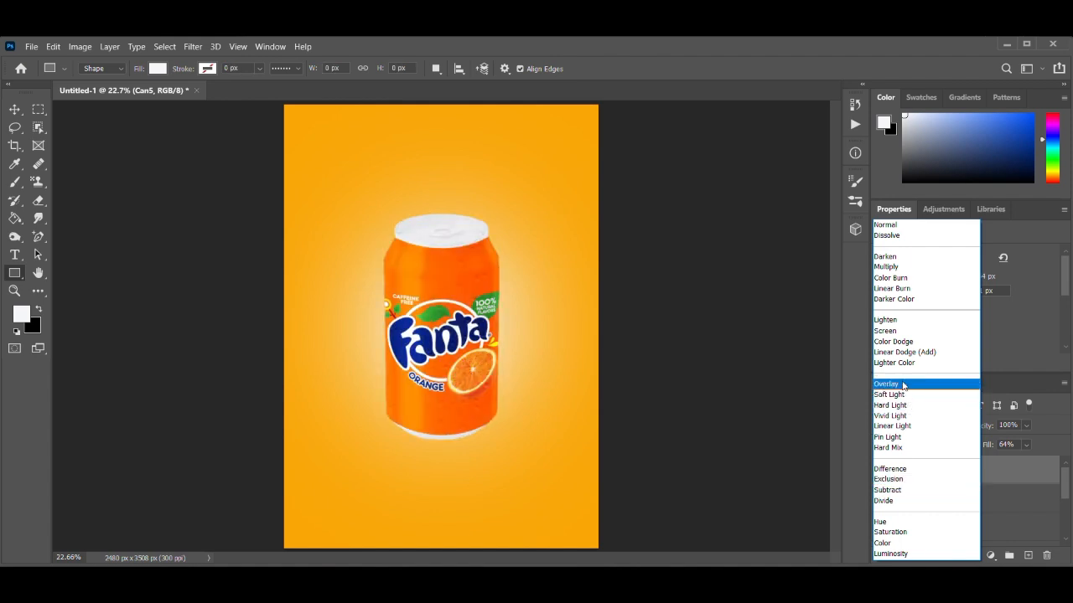
click(892, 290)
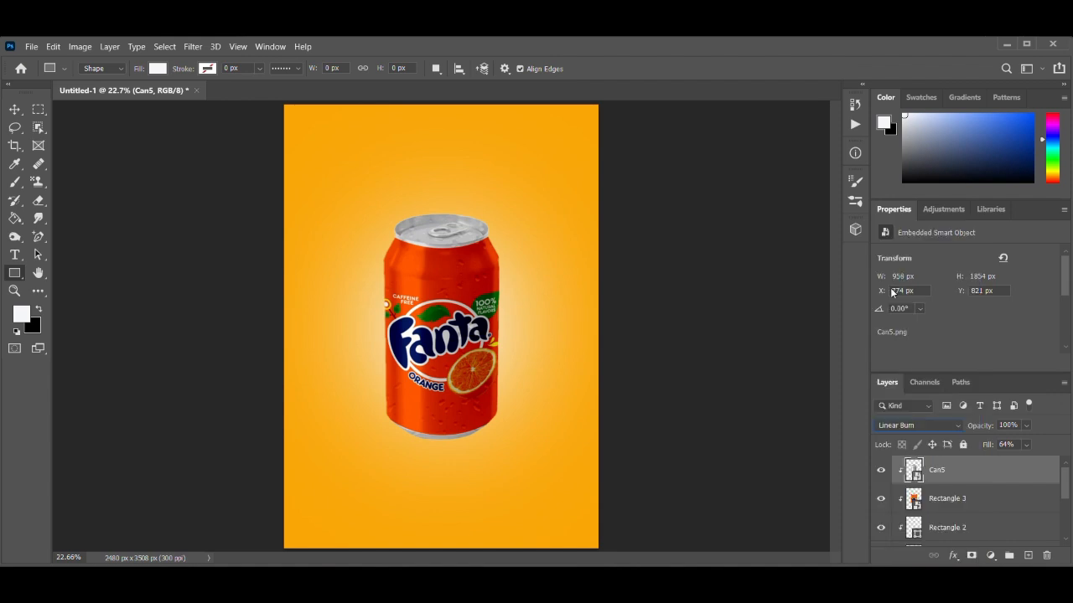
click(1026, 445)
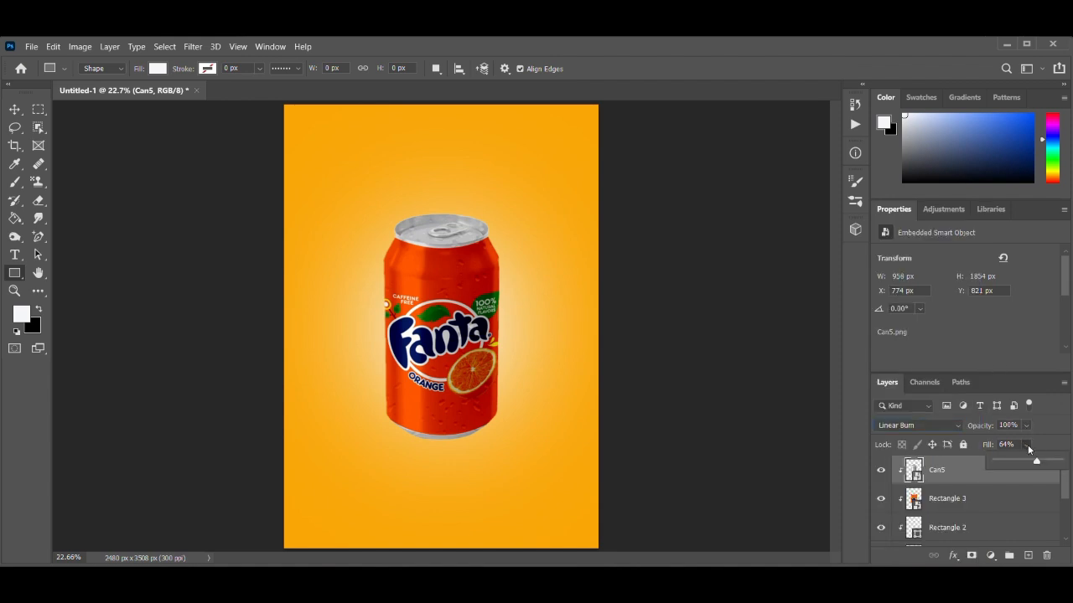
drag(1027, 464, 1028, 466)
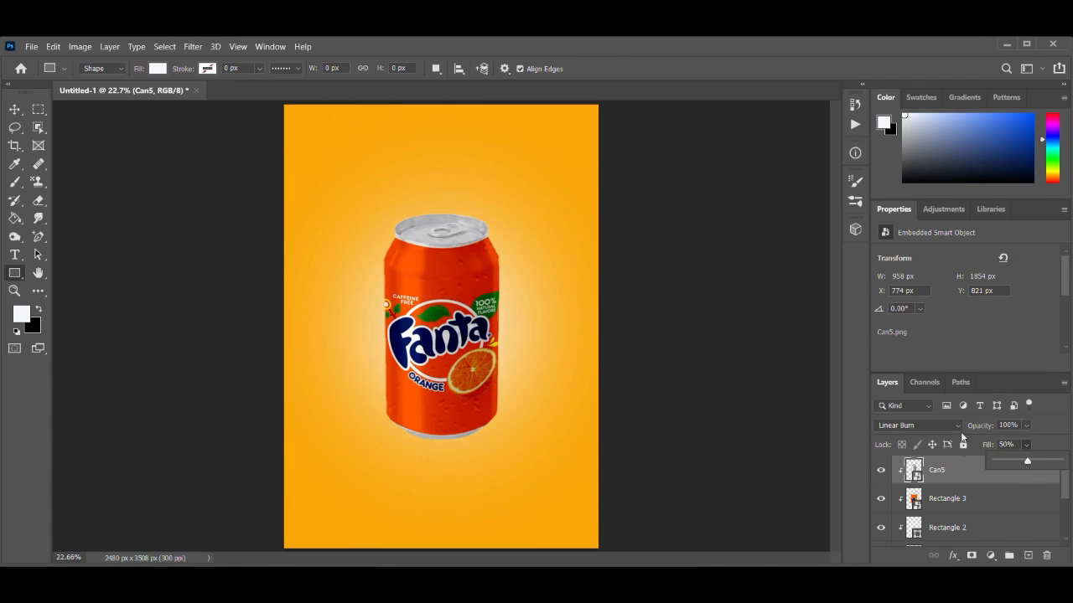
Duplicate the Linear Burn Can5 layer and clip the copy to the can with a clipping mask
right_click(959, 473)
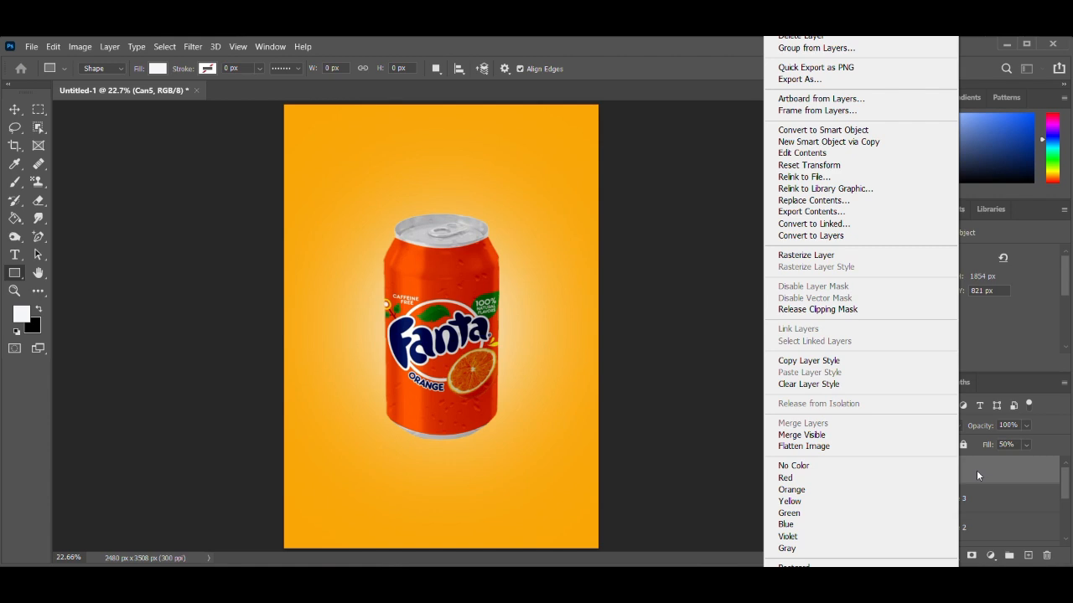
key(Escape)
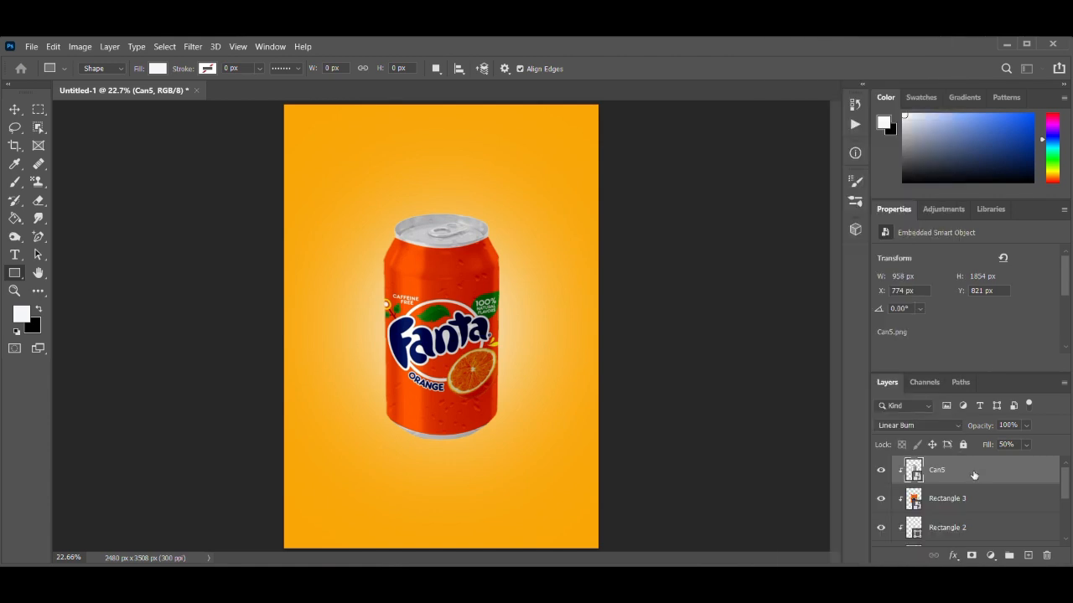
key(ctrl+j)
right_click(972, 472)
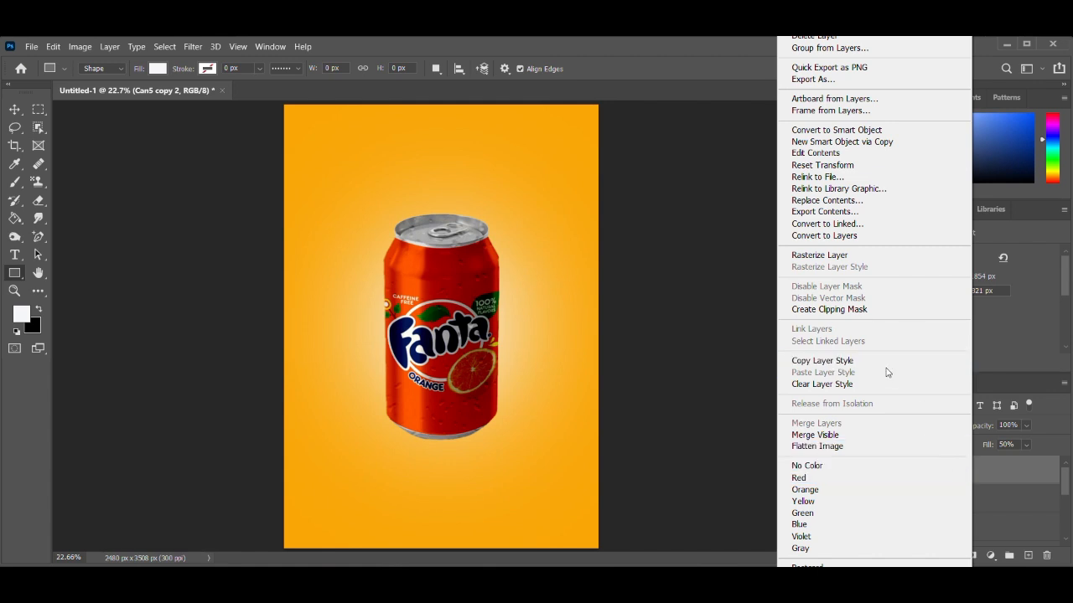
key(Escape)
Set the blend mode of Can5 copy 2 to Hard Light and its fill to 43%
click(954, 425)
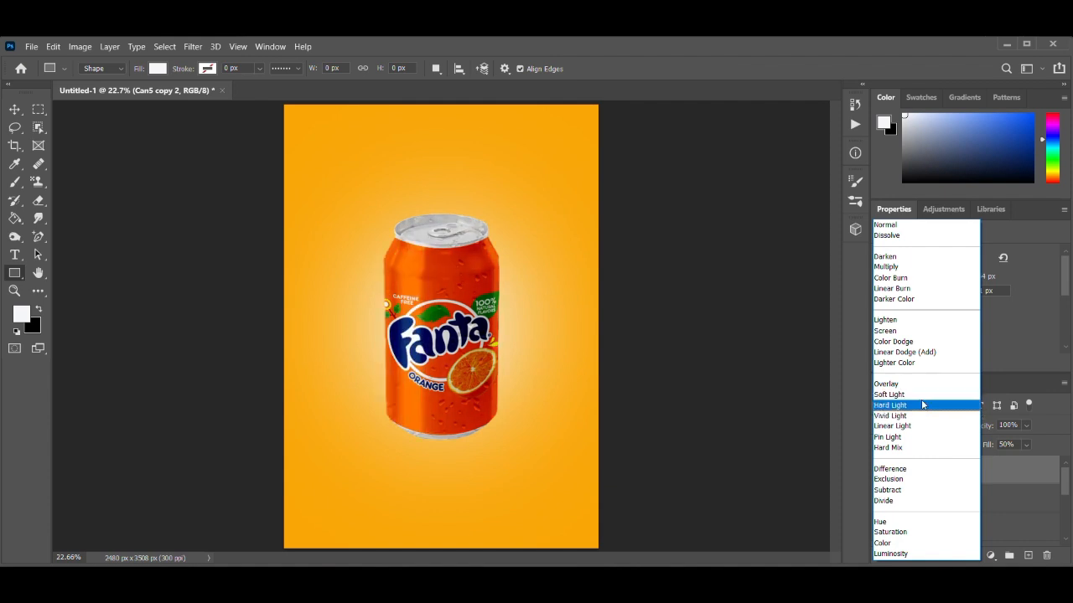
click(923, 406)
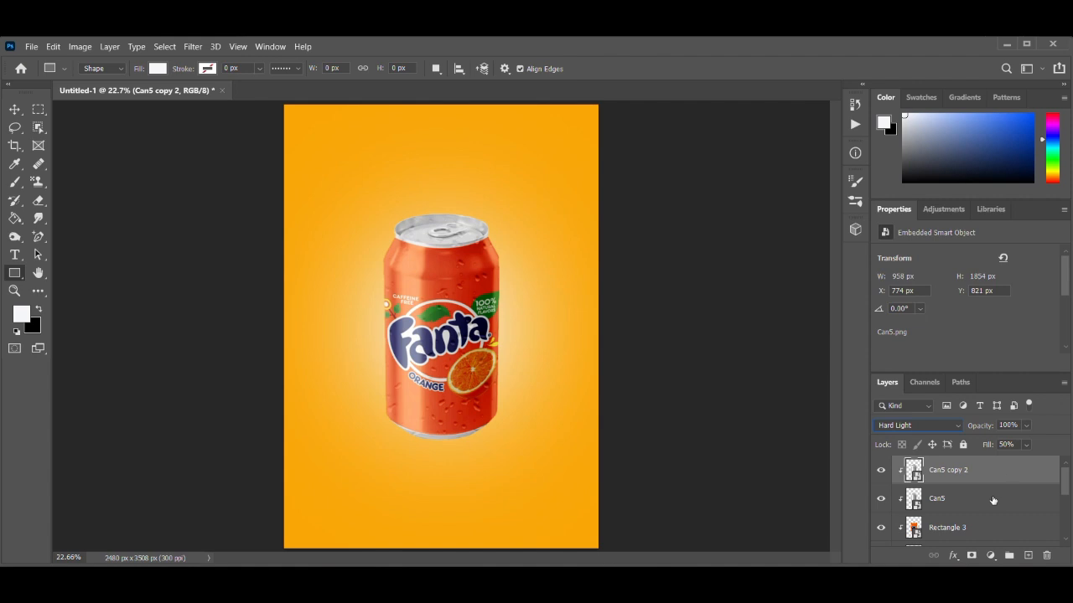
click(1026, 445)
mouse_move(1028, 458)
mouse_down()
mouse_move(1040, 463)
mouse_move(1025, 463)
mouse_up()
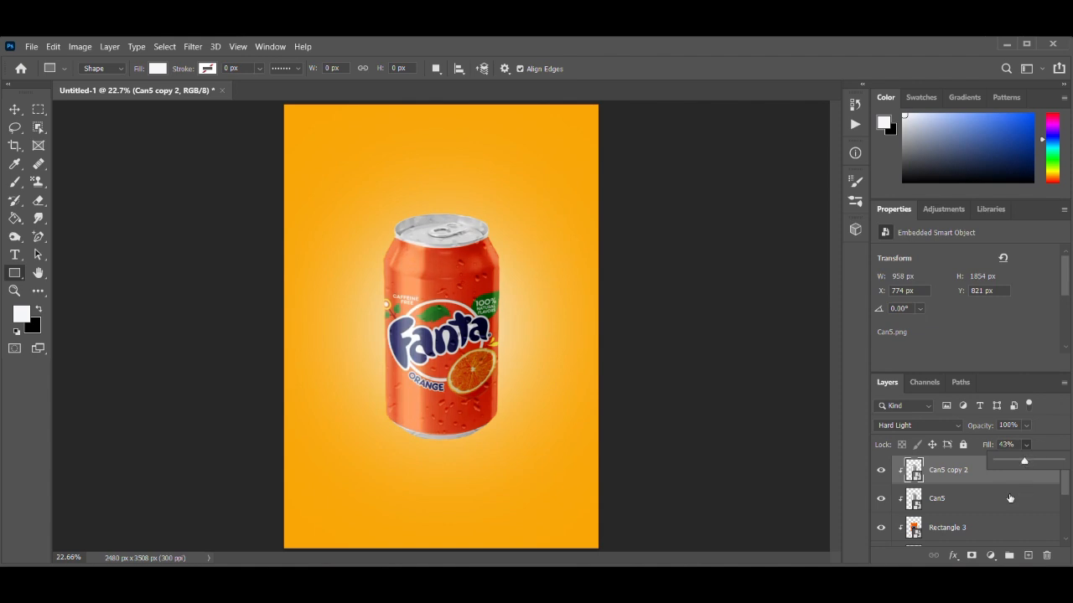
Duplicate Can5 copy 2, clip the new copy to the can and set its blend mode to Overlay
click(972, 471)
key(ctrl+j)
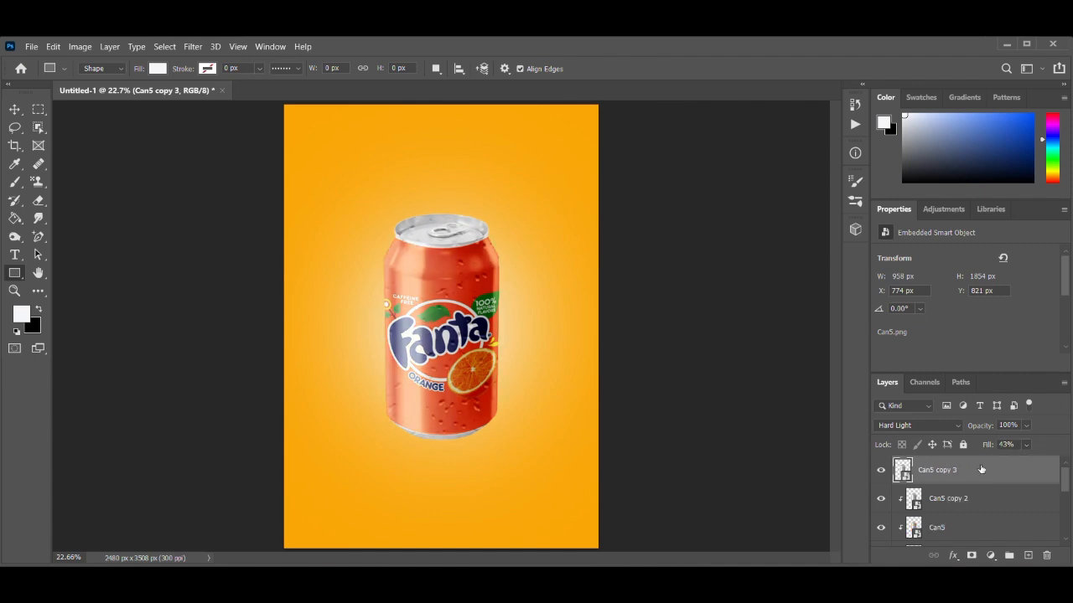
right_click(979, 466)
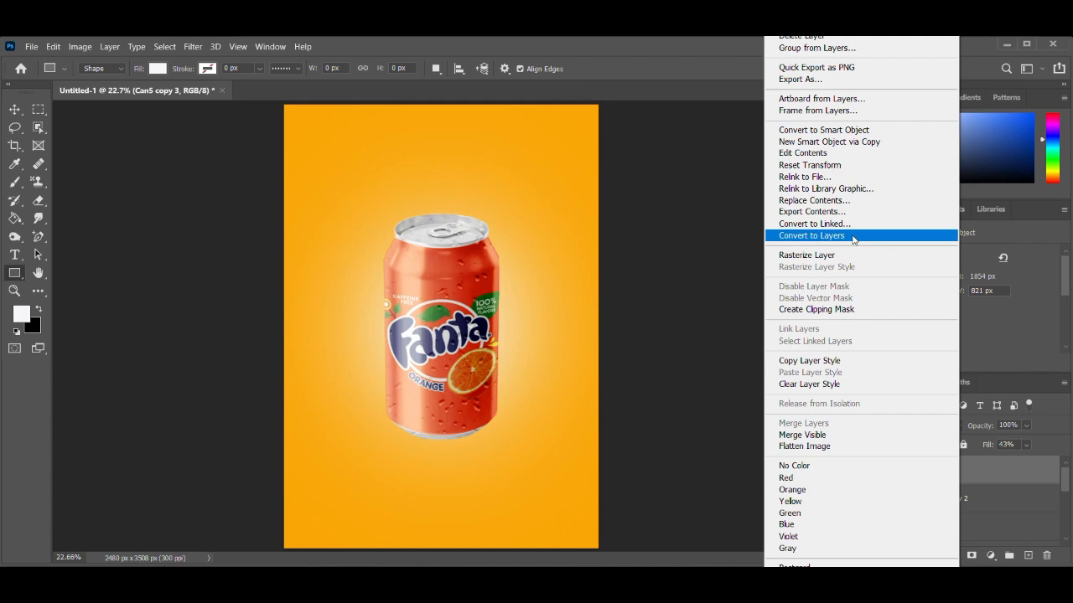
click(844, 308)
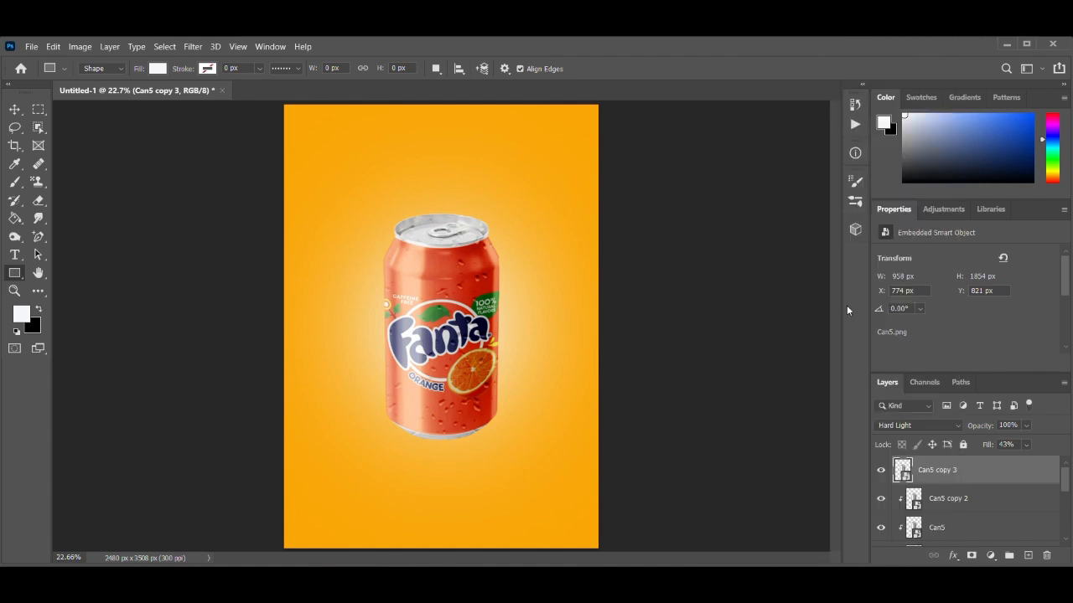
click(959, 431)
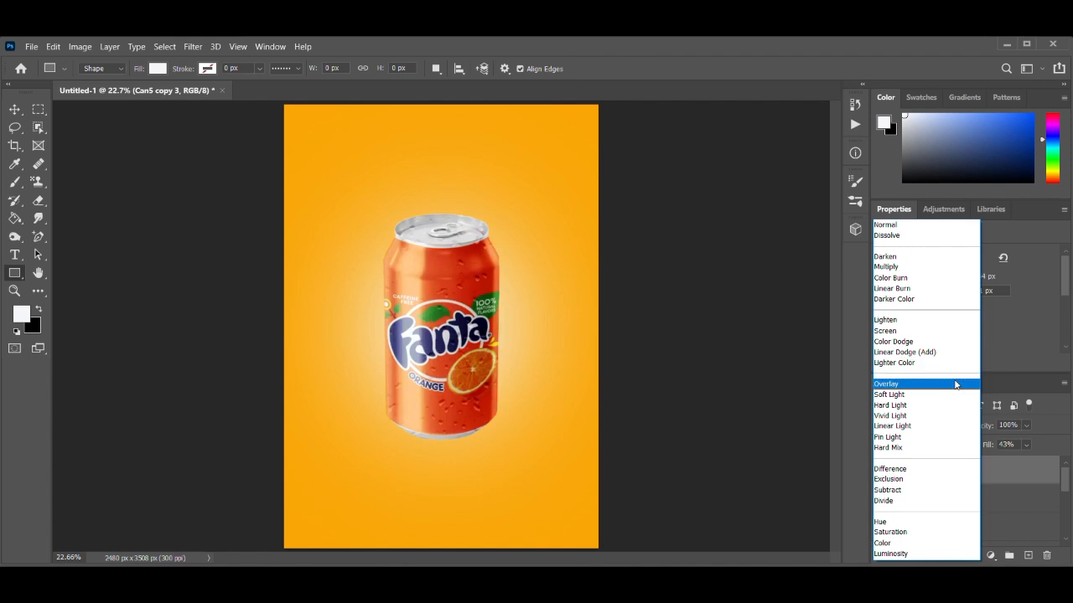
click(955, 385)
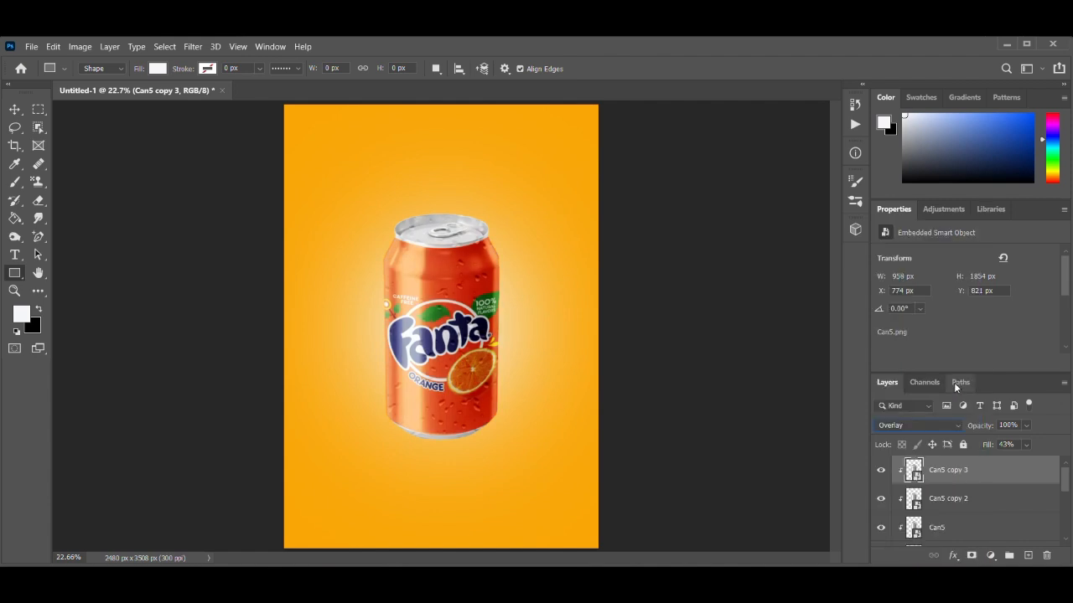
key(ctrl+j)
key(ctrl+z)
key(ctrl+shift+z)
Group all the can layers from Can5 copy 3 down to the Can5 copy base layer
scroll(996, 500, down, 3)
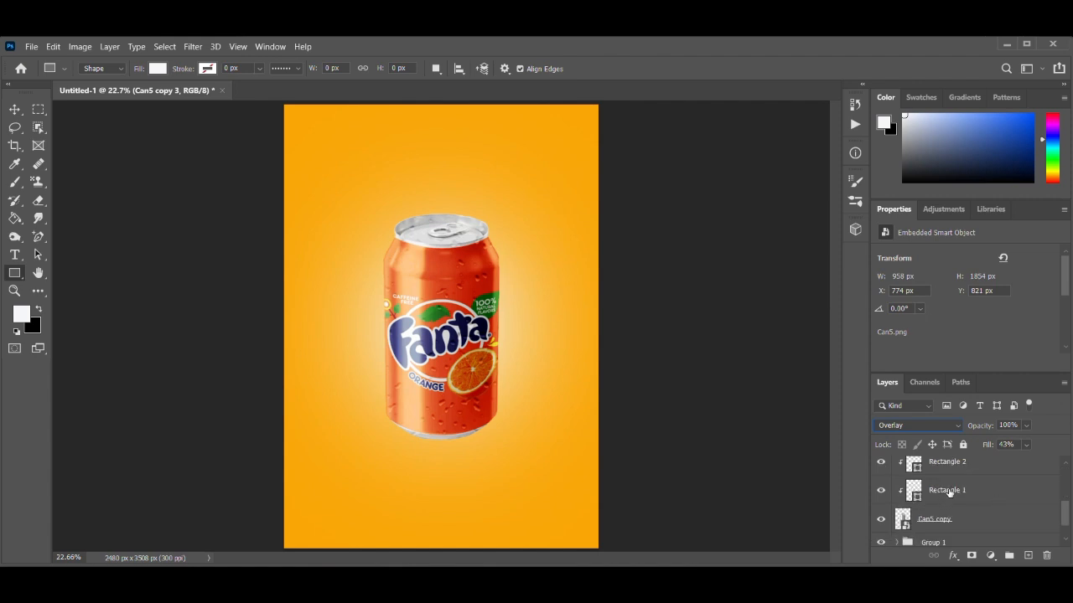
scroll(951, 495, down, 1)
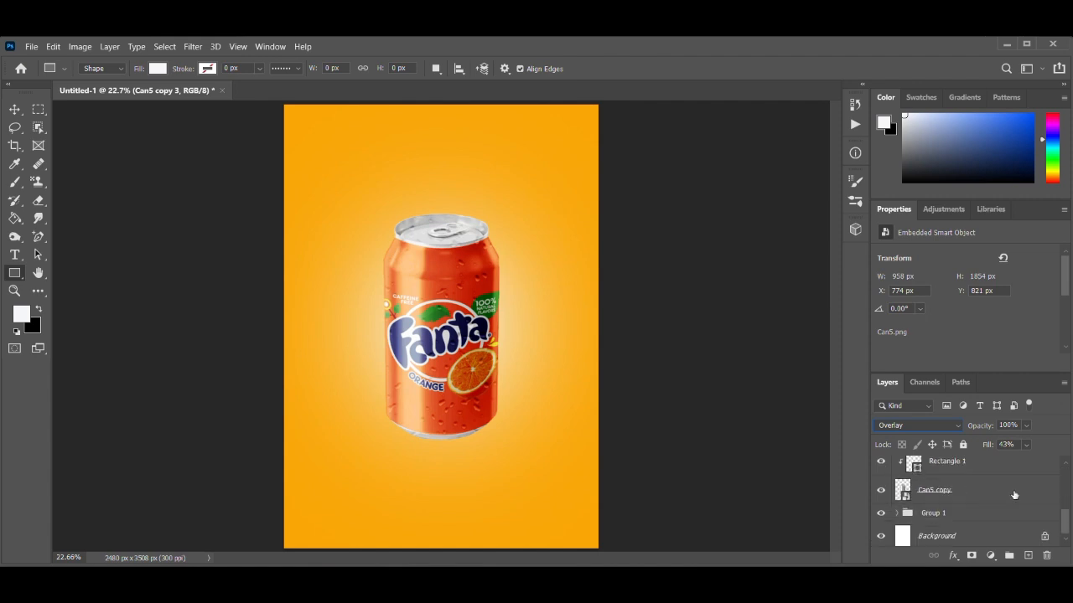
shift+click(962, 495)
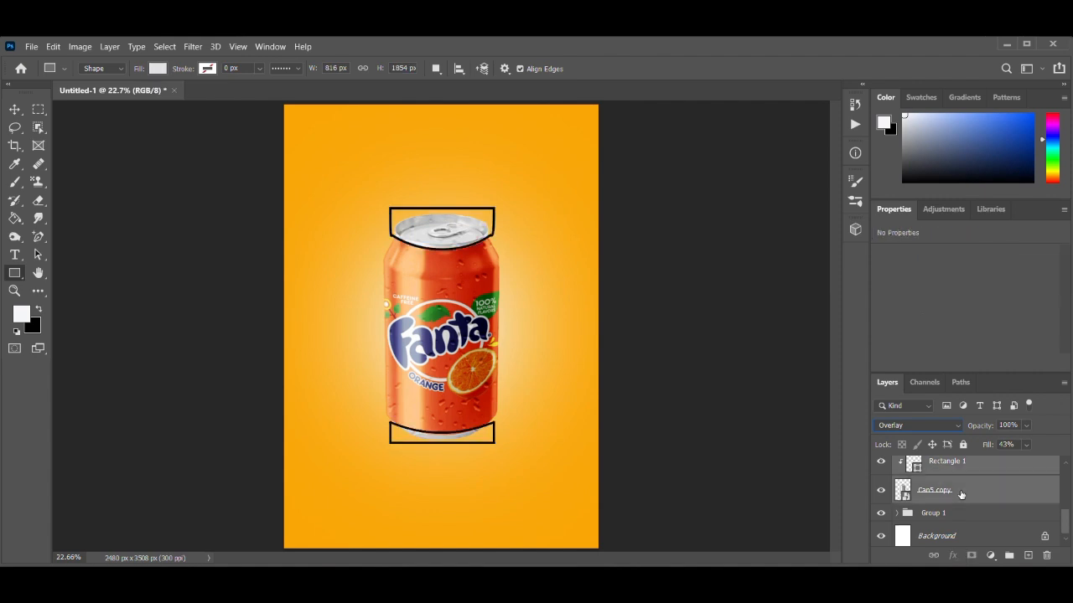
key(ctrl+g)
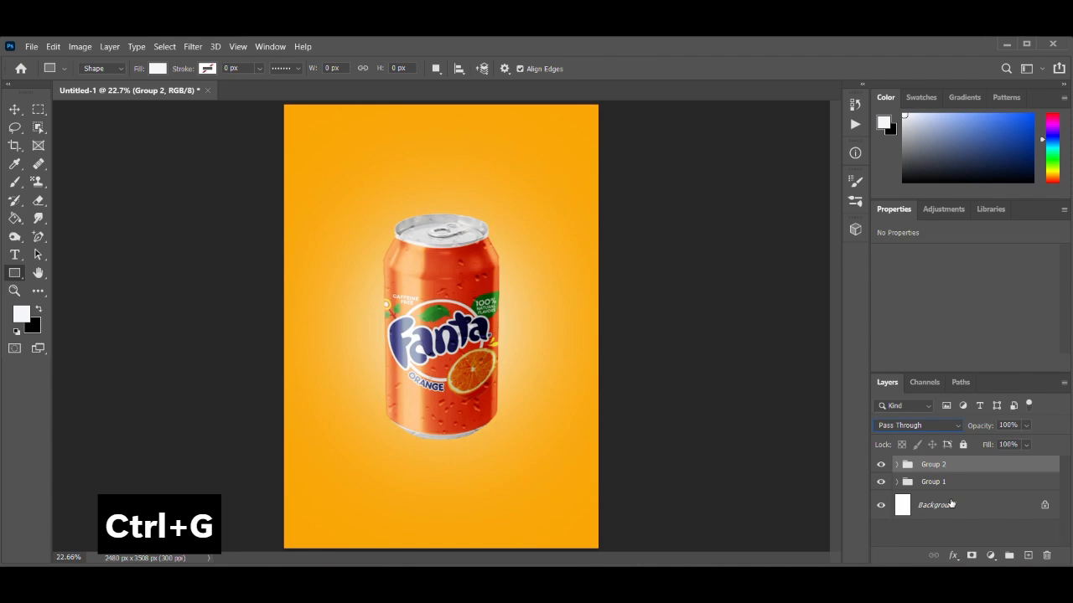
Add a new layer directly below the can group and dab one soft black brush spot just beneath the can
click(1027, 555)
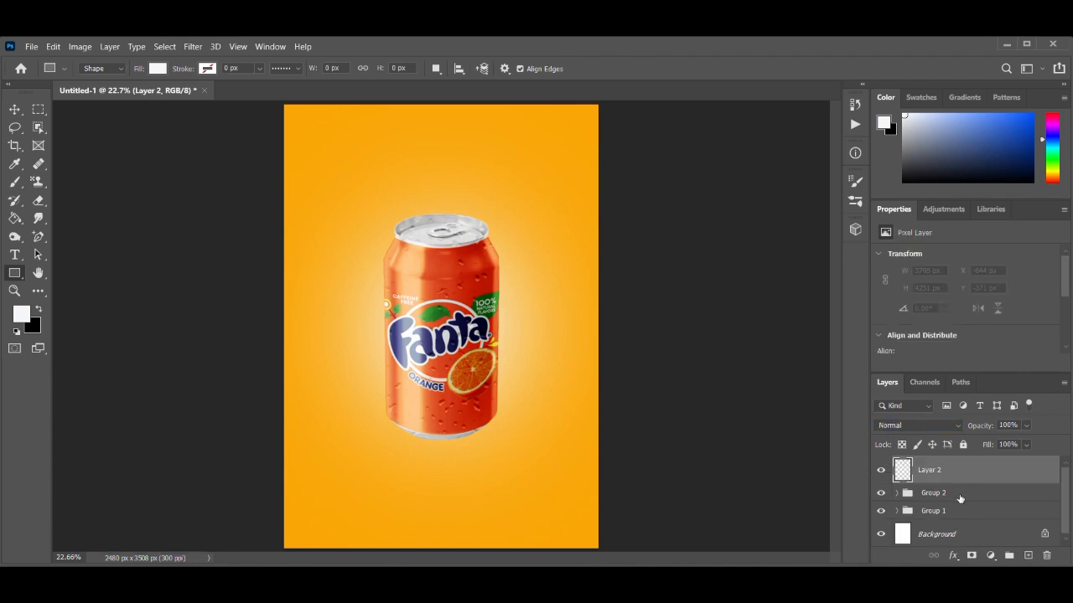
drag(962, 473, 962, 507)
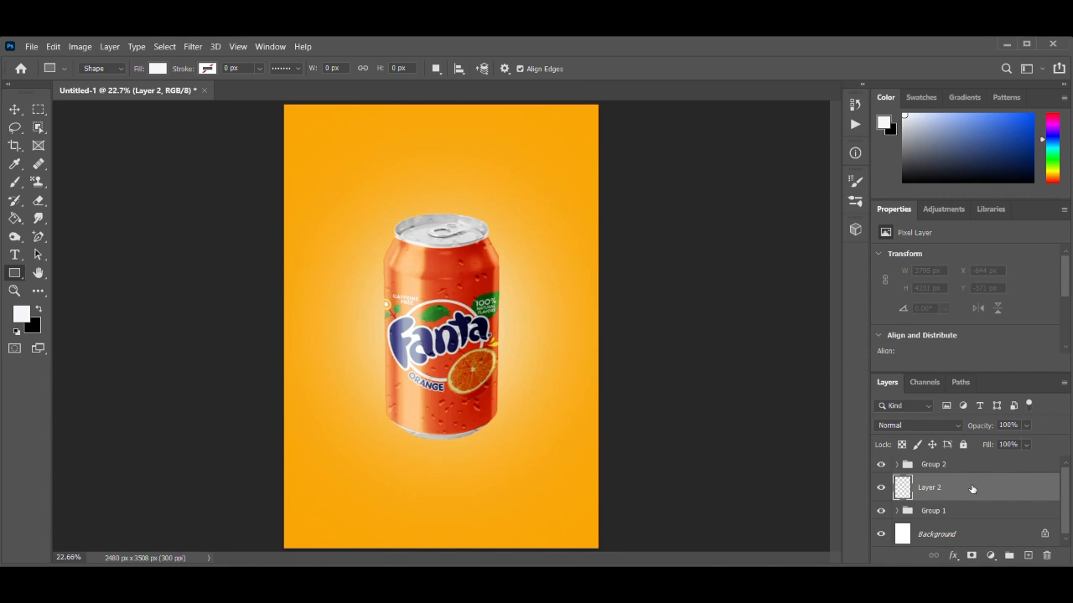
key(d)
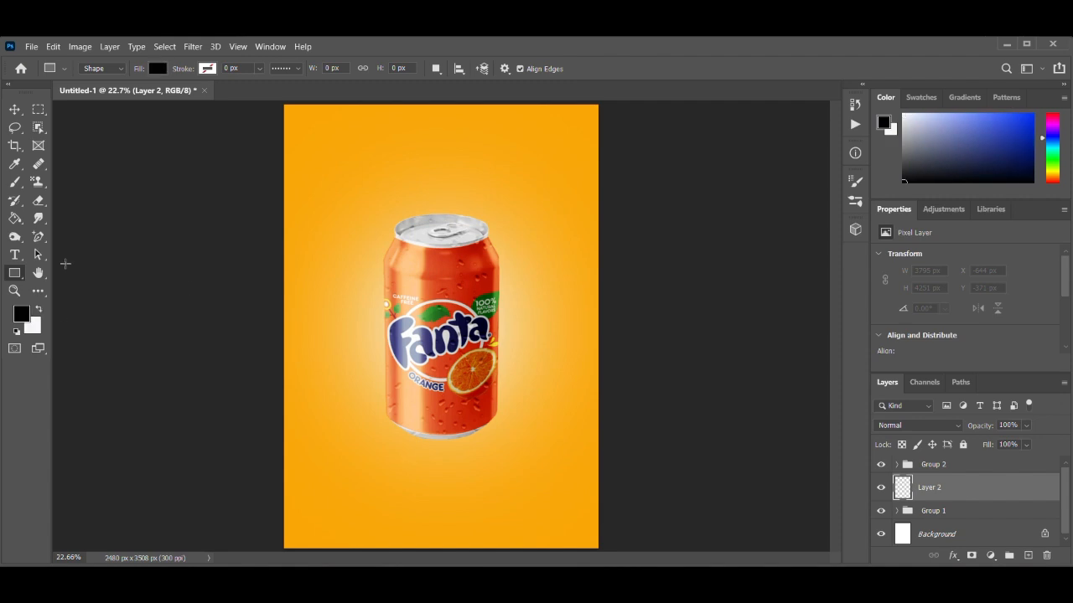
click(12, 185)
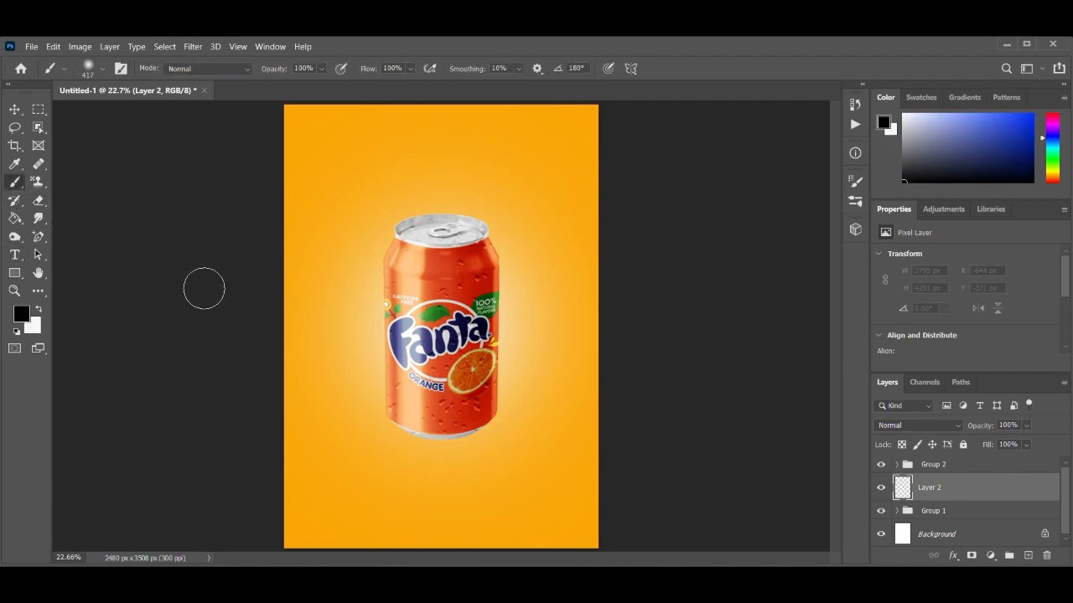
click(441, 459)
Transform the black spot into a wide, flat shadow centred under the can's base, about 320% wide and 58% high
key(ctrl+t)
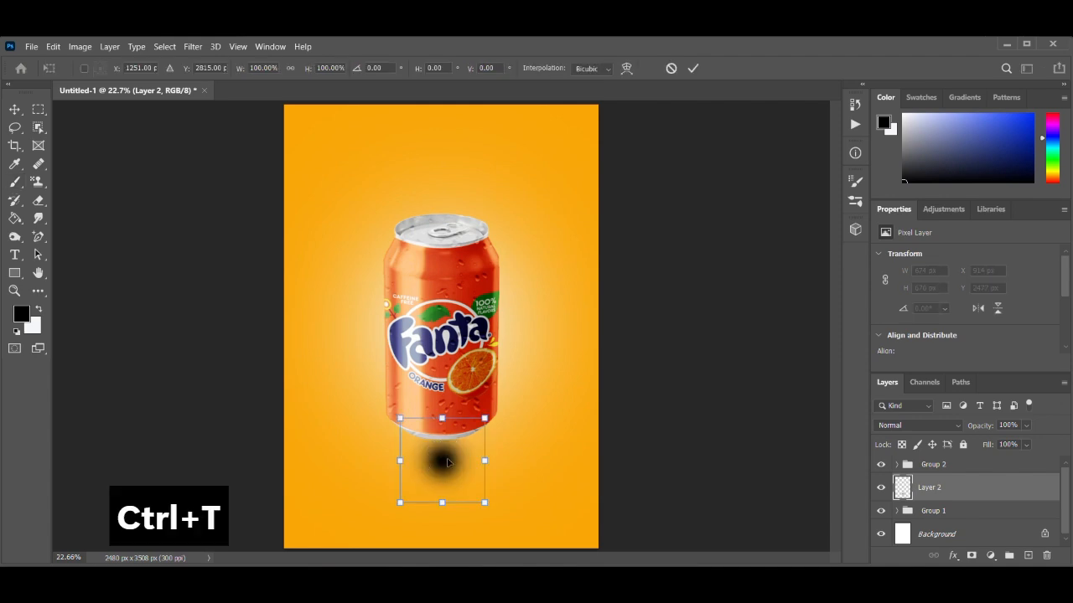
drag(442, 418, 356, 429)
drag(485, 442, 524, 441)
drag(356, 443, 336, 443)
drag(523, 443, 538, 443)
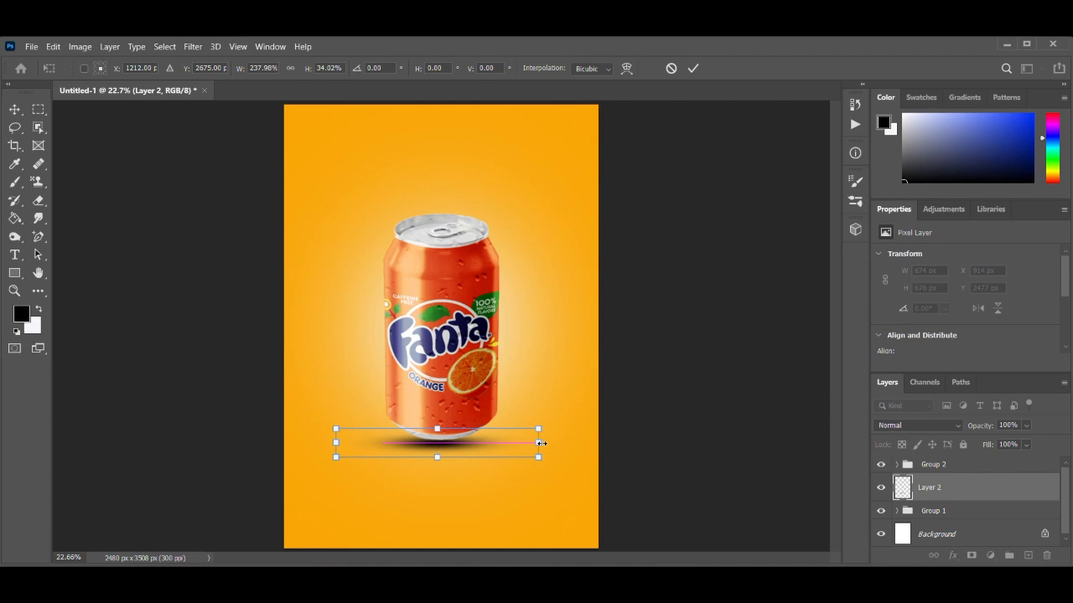
drag(437, 428, 435, 419)
drag(437, 457, 437, 464)
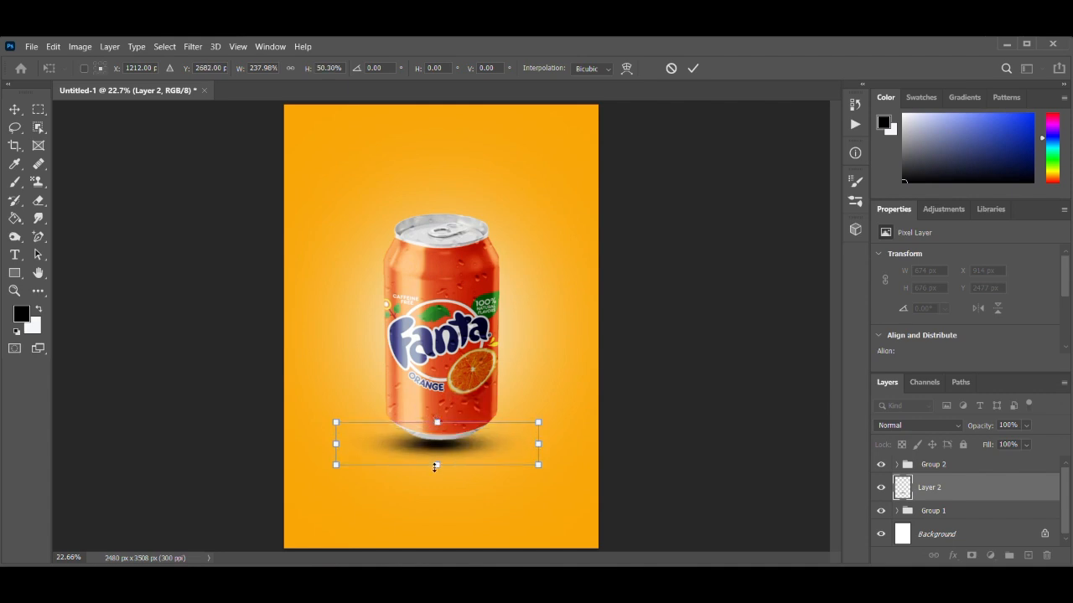
drag(335, 444, 312, 444)
drag(539, 446, 584, 444)
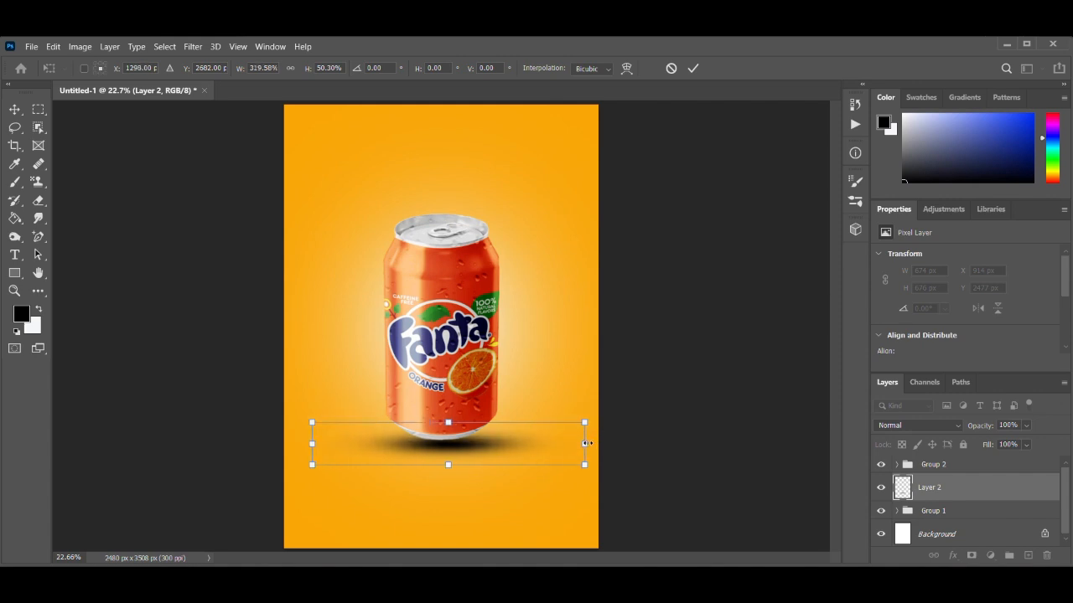
drag(466, 442, 441, 461)
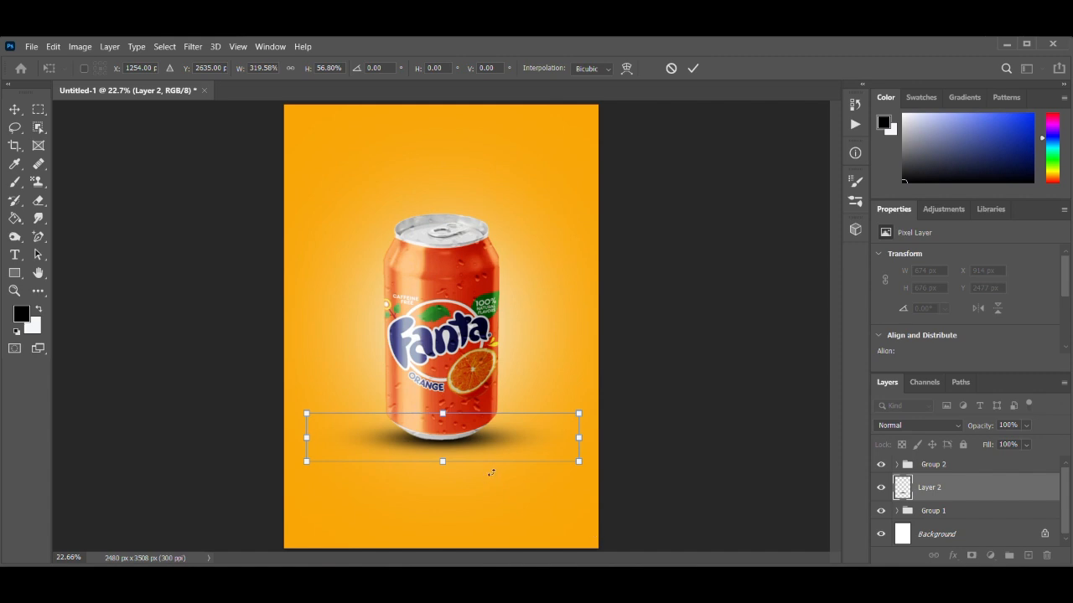
drag(441, 461, 442, 461)
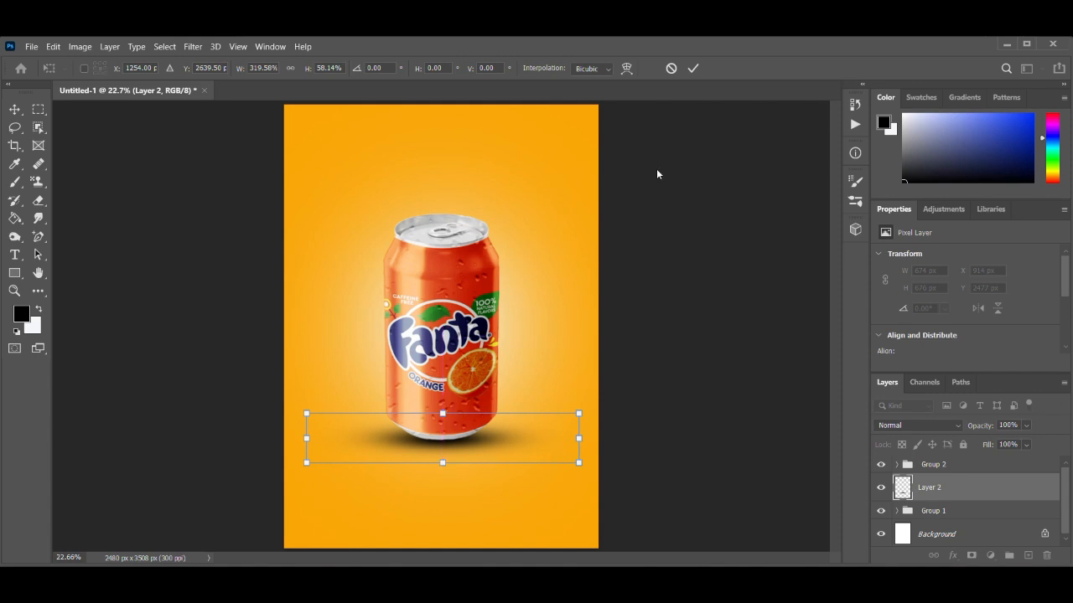
click(692, 68)
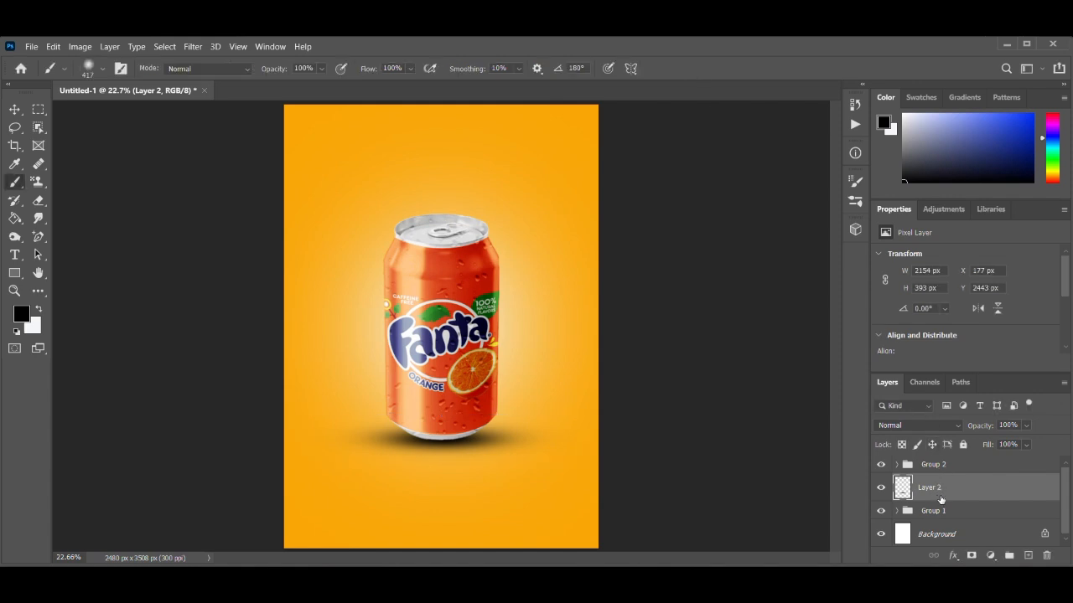
Group the can group, the shadow layer and Group 1 together, leaving out the Background layer
scroll(963, 514, down, 1)
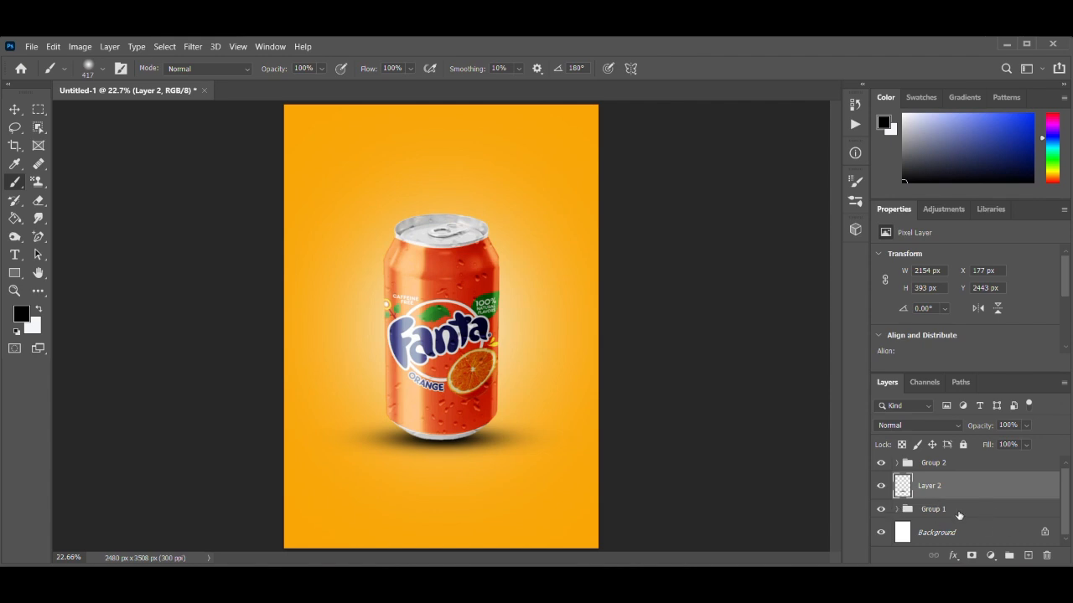
scroll(965, 493, up, 1)
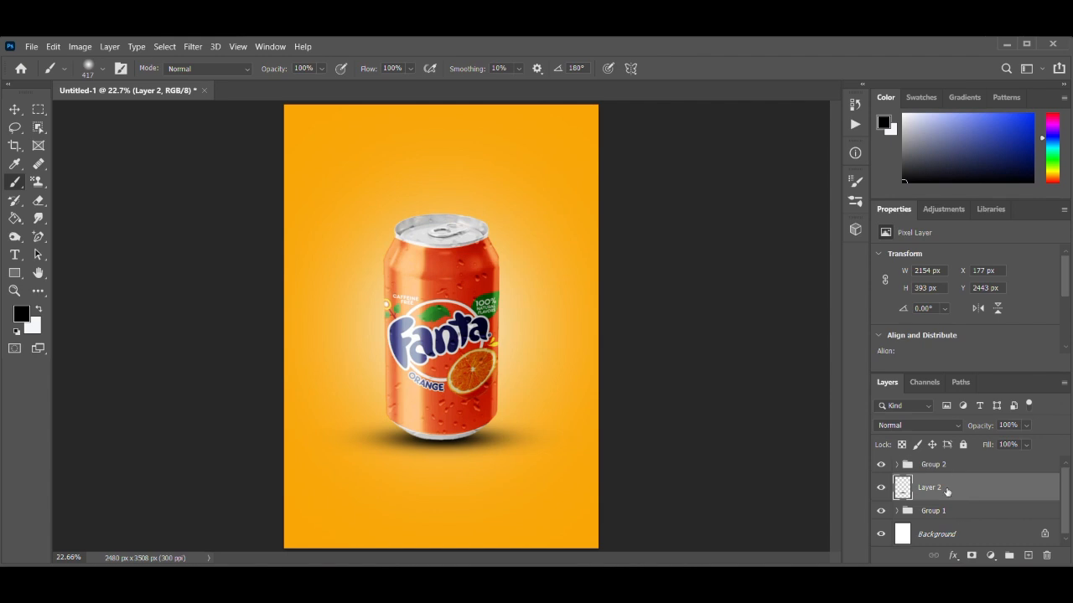
click(954, 471)
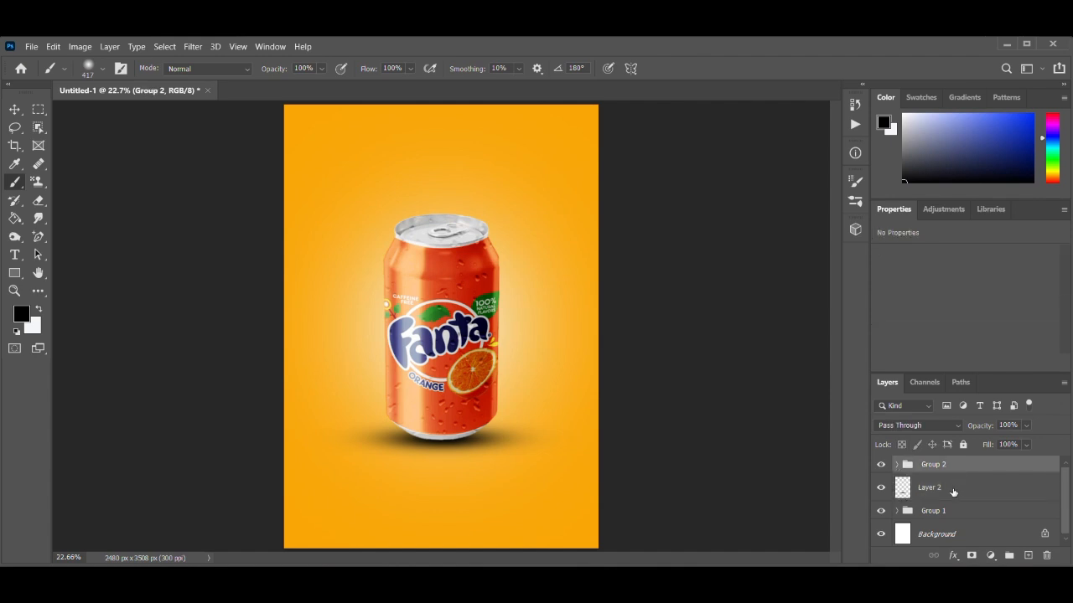
shift+click(956, 513)
key(ctrl+g)
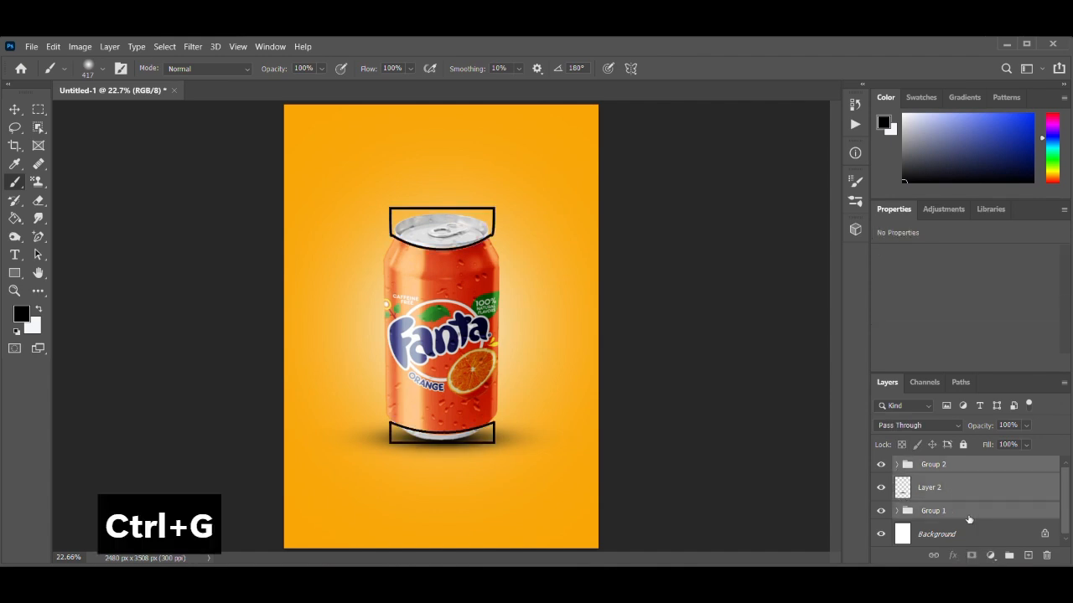